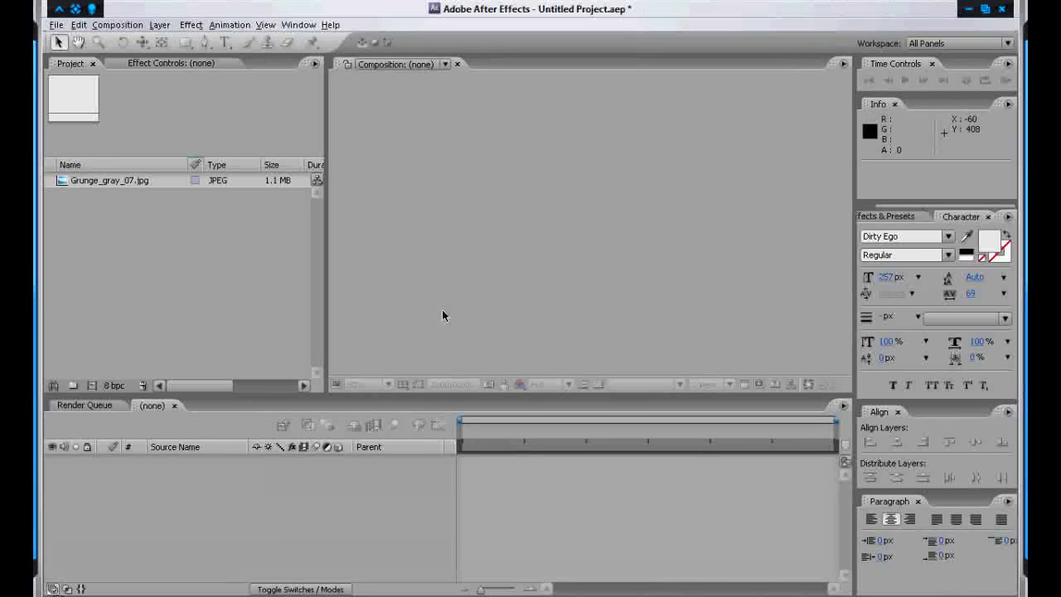
Step: Create a new 1280 x 720 composition with the HDV/HDTV 720 29.97 preset and a 10-second duration
{"action": "left_click", "coordinate": [118, 26]}
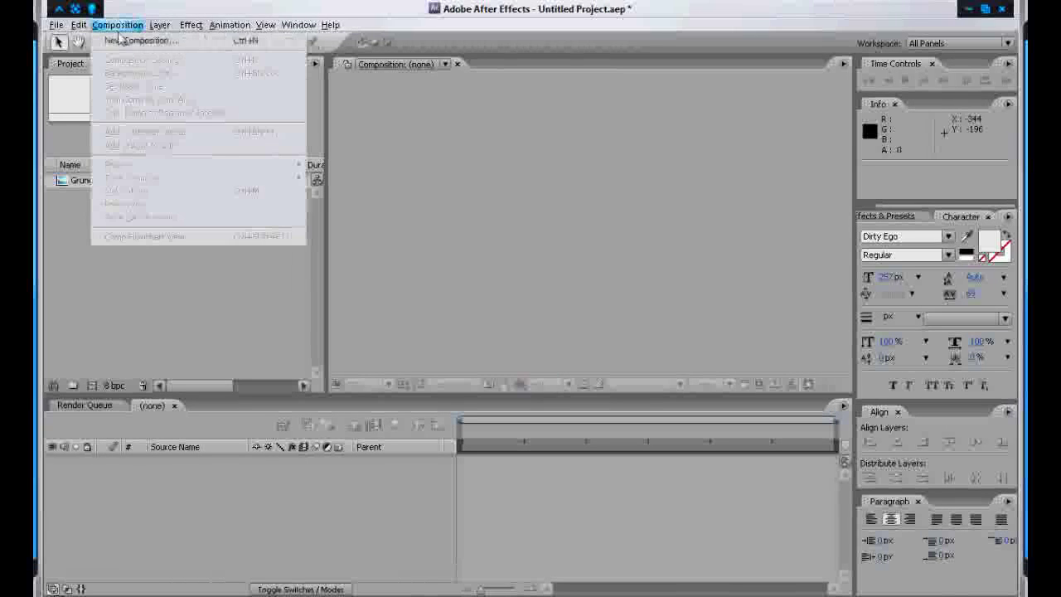
{"action": "left_click", "coordinate": [133, 41]}
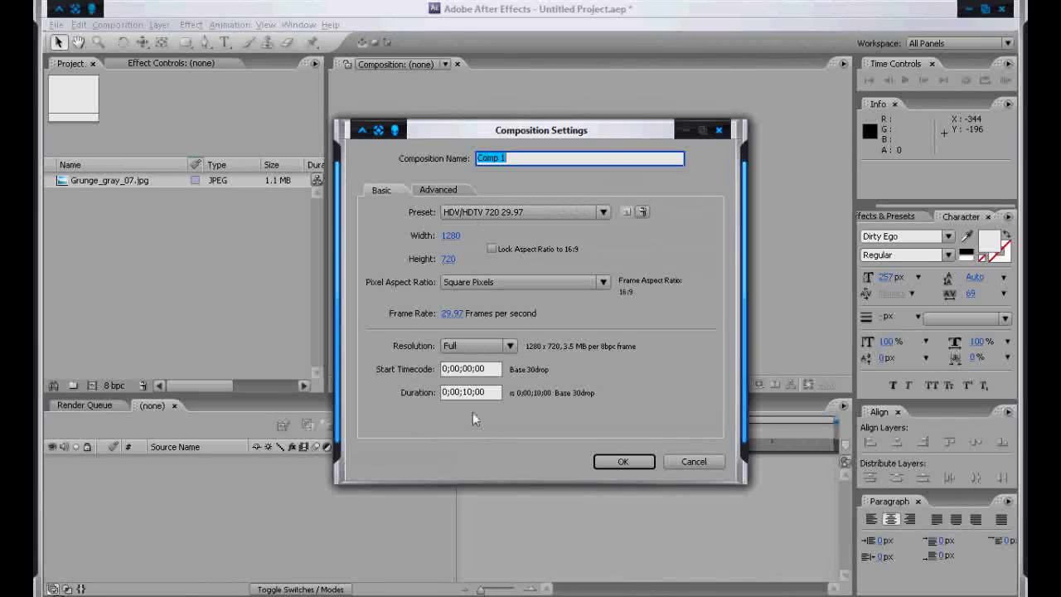
{"action": "left_click", "coordinate": [622, 462]}
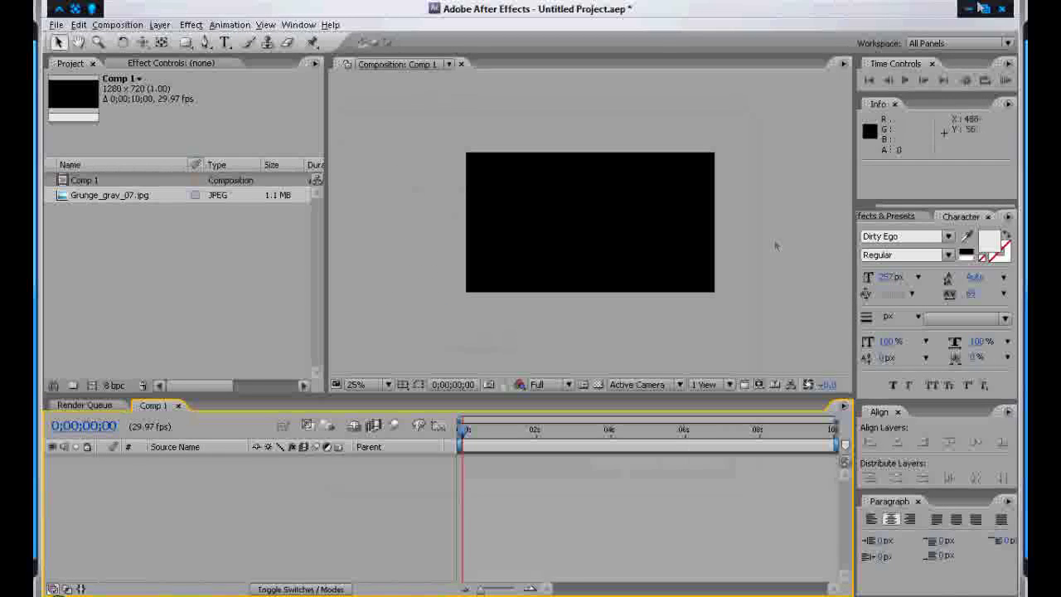
{"action": "scroll", "coordinate": [621, 293], "scroll_direction": "up", "scroll_amount": 1}
{"action": "scroll", "coordinate": [596, 251], "scroll_direction": "down", "scroll_amount": 1}
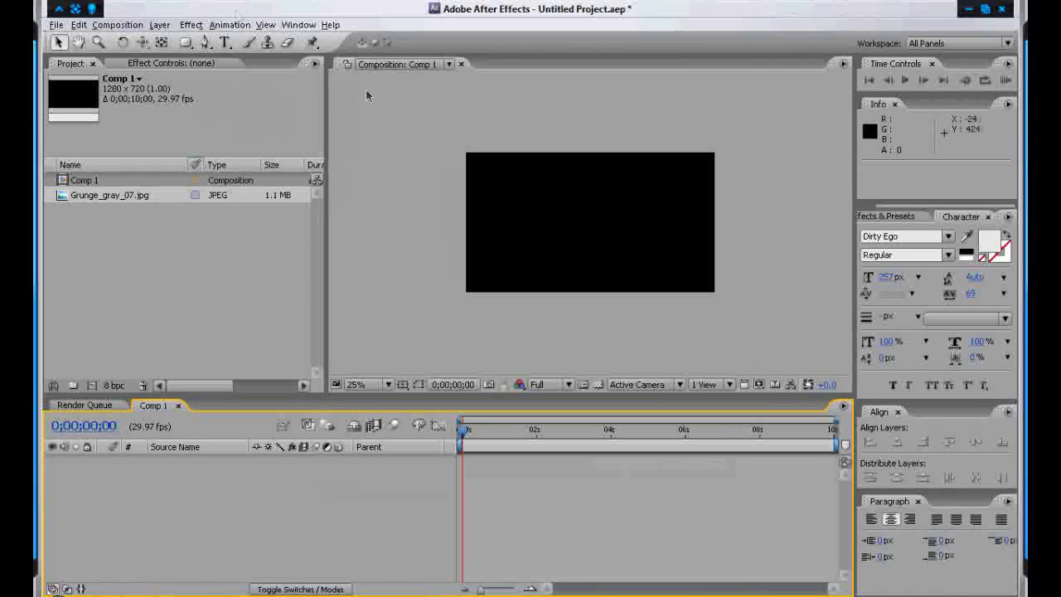
Step: Add a paragraph text layer reading "MrShell" across the middle of the composition
{"action": "left_click", "coordinate": [224, 44]}
{"action": "left_click_drag", "start_coordinate": [484, 200], "coordinate": [665, 260]}
{"action": "type", "text": "MUS"}
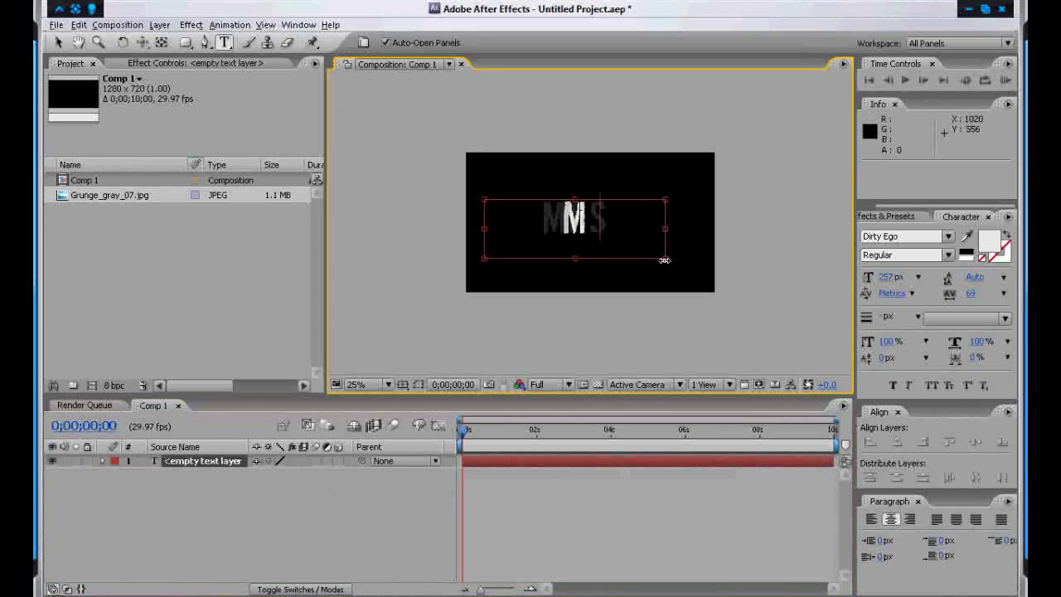
{"action": "type", "text": "HELL"}
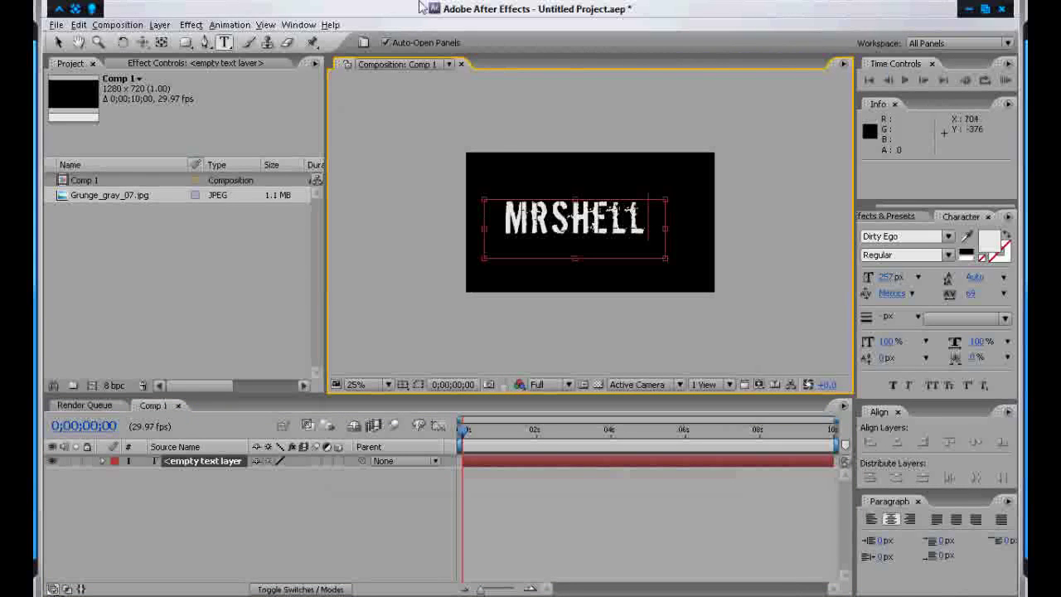
Step: Try moving the MrShell text around the frame and rotating it in two dimensions
{"action": "left_click", "coordinate": [57, 44]}
{"action": "left_click_drag", "start_coordinate": [604, 227], "coordinate": [573, 208]}
{"action": "left_click_drag", "start_coordinate": [574, 208], "coordinate": [608, 211]}
{"action": "left_click", "coordinate": [122, 43]}
{"action": "left_click_drag", "start_coordinate": [540, 212], "coordinate": [635, 240]}
{"action": "left_click_drag", "start_coordinate": [526, 241], "coordinate": [525, 219]}
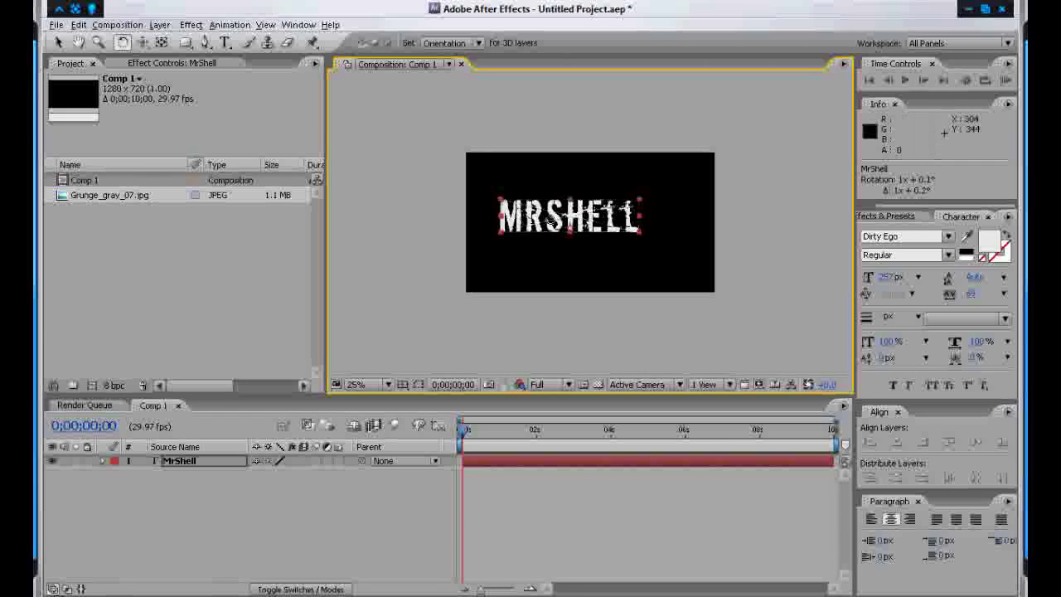
Step: Move the MrShell text down toward the frame's lower left, to about 474, 544, and deselect it
{"action": "left_click", "coordinate": [58, 42]}
{"action": "left_click_drag", "start_coordinate": [536, 222], "coordinate": [525, 252]}
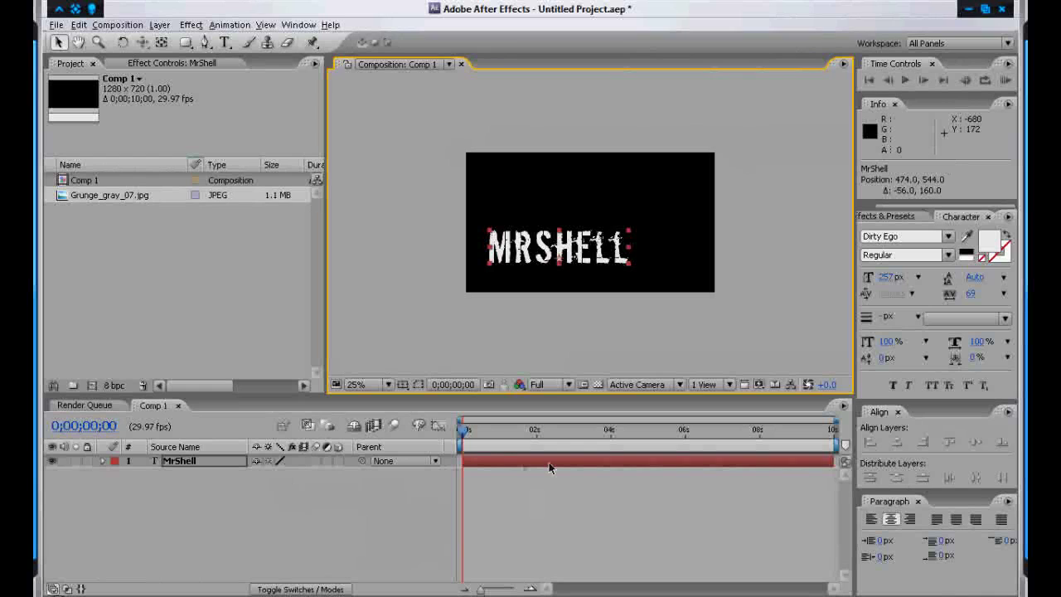
{"action": "left_click", "coordinate": [216, 466]}
{"action": "left_click", "coordinate": [212, 487]}
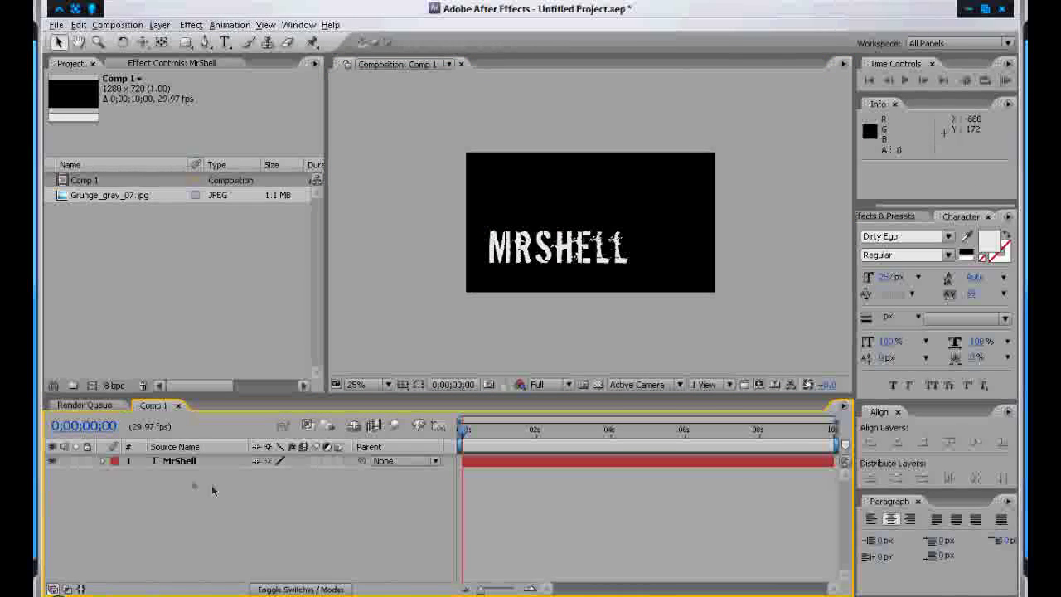
Step: Show the layer switches, make the MrShell text a 3D layer and select it in the composition
{"action": "key", "text": "F4"}
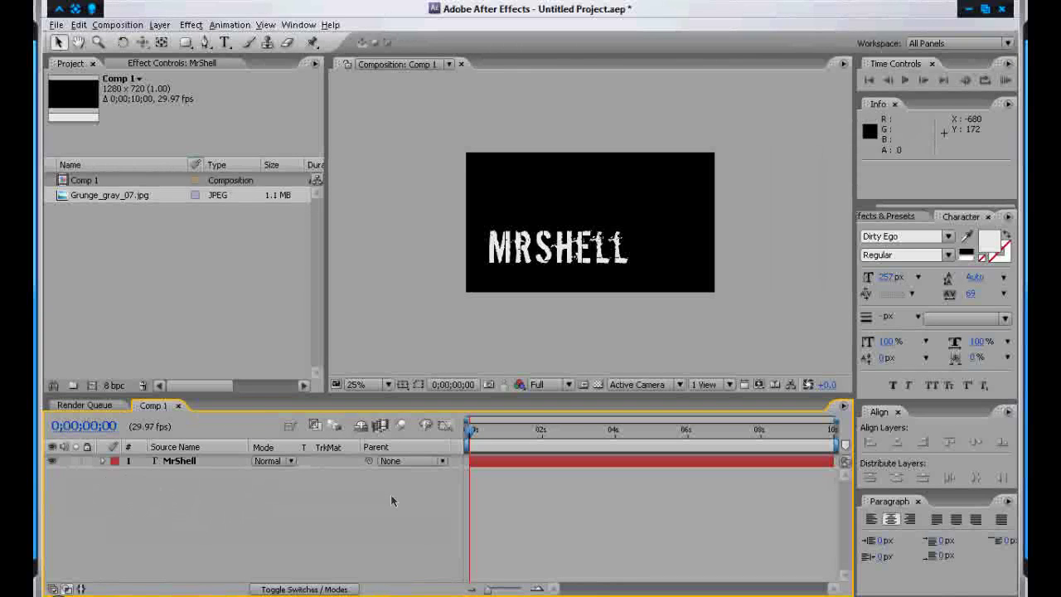
{"action": "key", "text": "F4"}
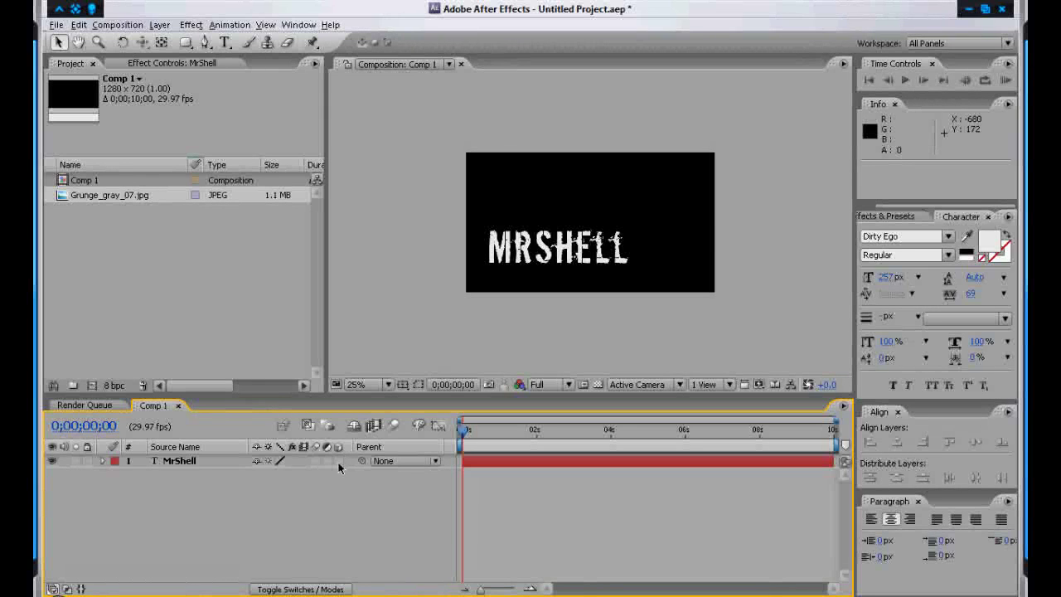
{"action": "left_click", "coordinate": [577, 263]}
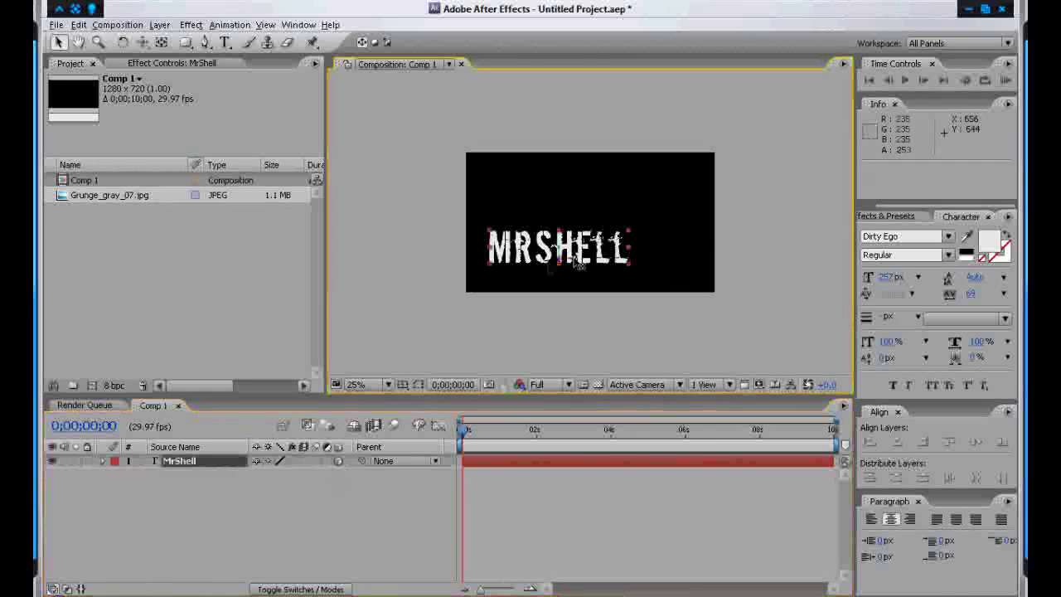
{"action": "scroll", "coordinate": [548, 248], "scroll_direction": "up", "scroll_amount": 1}
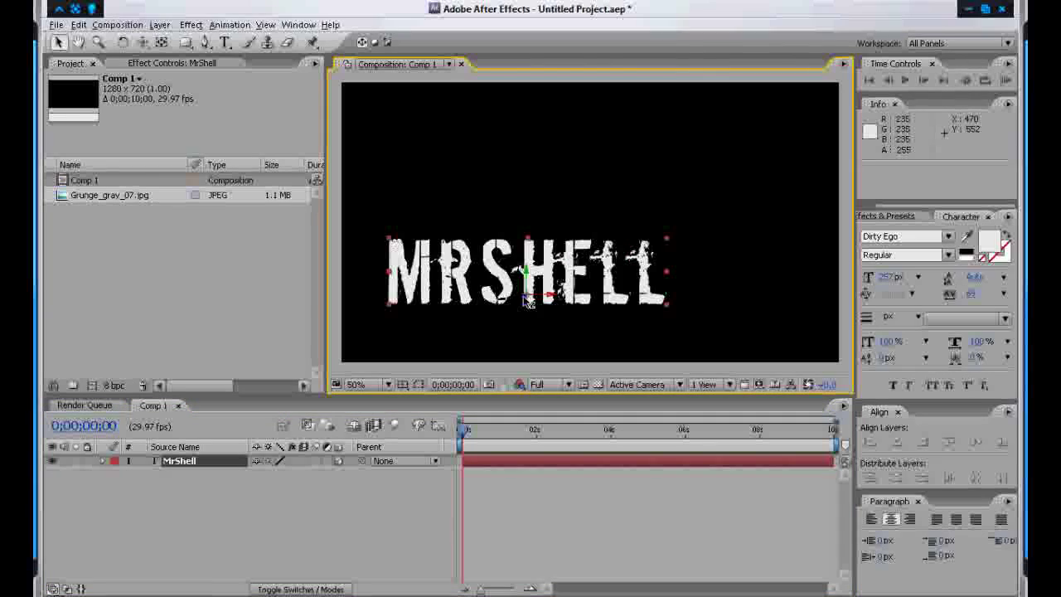
Step: Shift the 3D MrShell text in depth to about Z 91 and rotate it to an orientation of about 1°, 320°, 4°
{"action": "left_click_drag", "start_coordinate": [525, 301], "coordinate": [549, 199]}
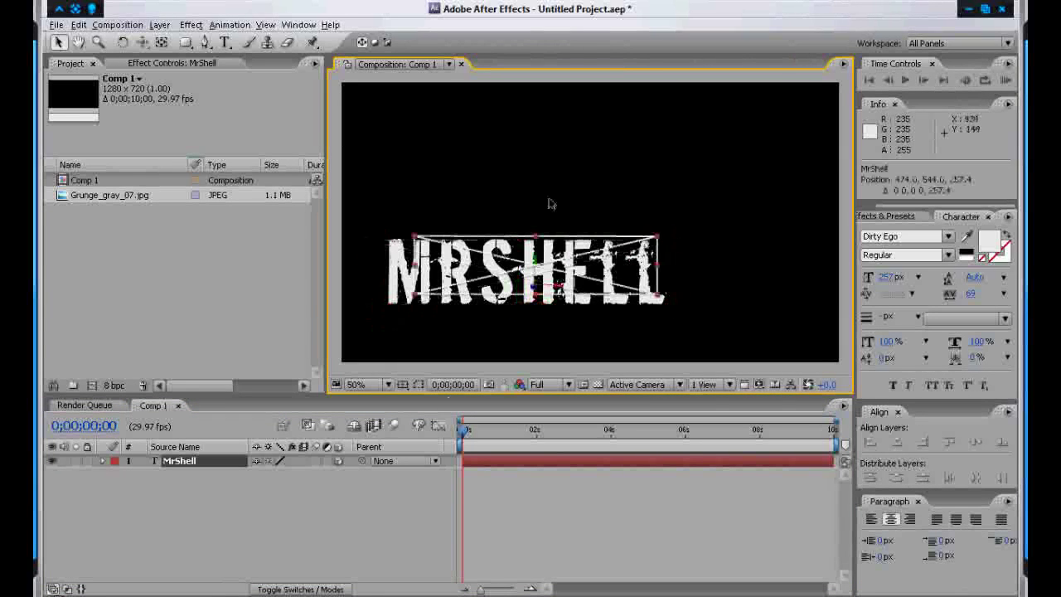
{"action": "left_click_drag", "start_coordinate": [534, 288], "coordinate": [517, 357]}
{"action": "left_click", "coordinate": [122, 43]}
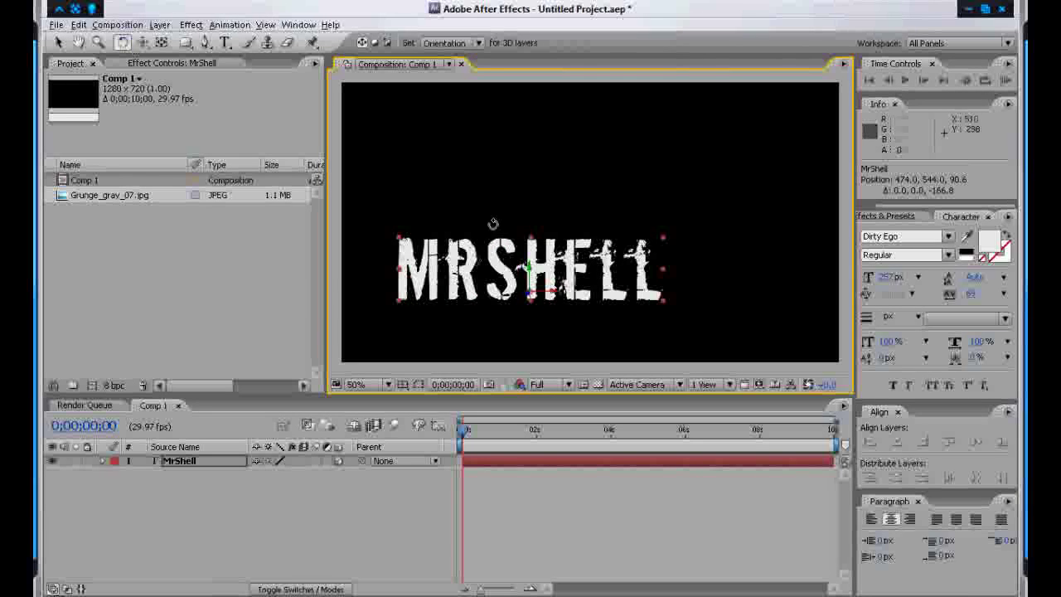
{"action": "left_click_drag", "start_coordinate": [559, 262], "coordinate": [509, 270]}
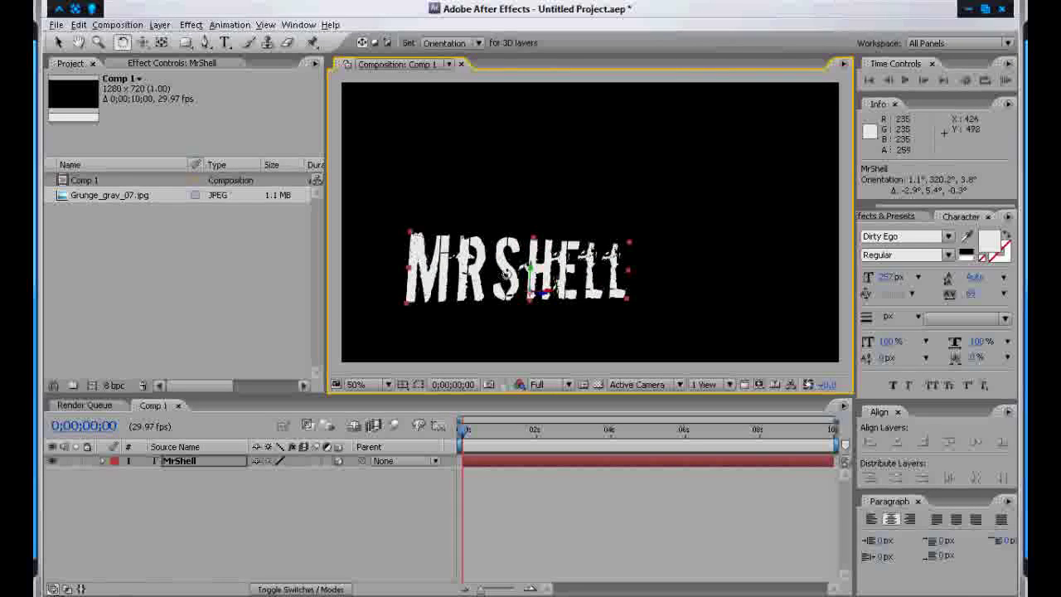
{"action": "scroll", "coordinate": [423, 230], "scroll_direction": "down", "scroll_amount": 2}
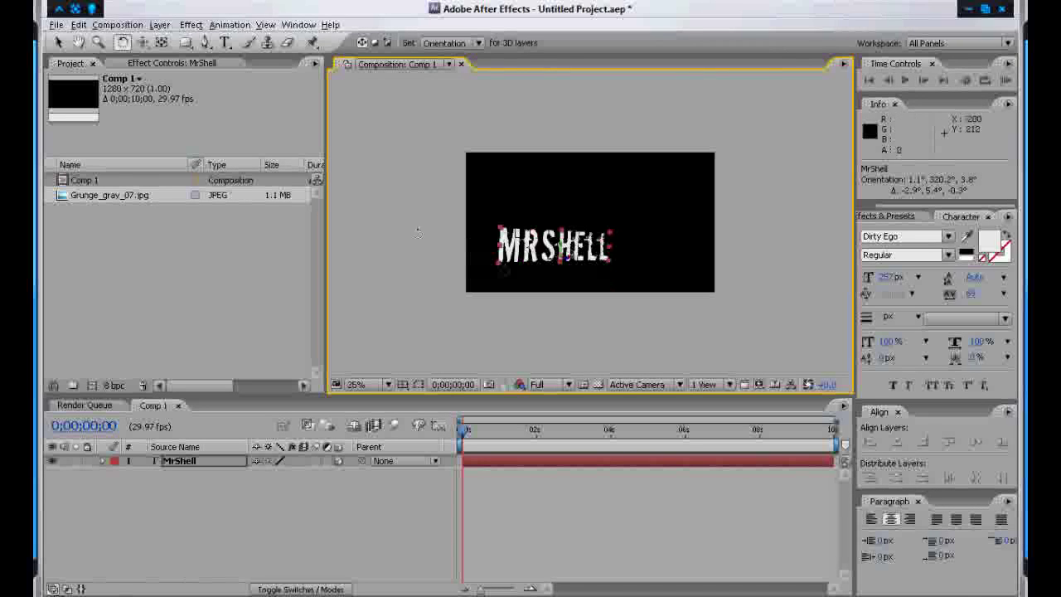
Step: Move the angled MrShell text closer to the frame's lower-left corner and deselect it
{"action": "left_click", "coordinate": [58, 42]}
{"action": "left_click_drag", "start_coordinate": [535, 245], "coordinate": [528, 248]}
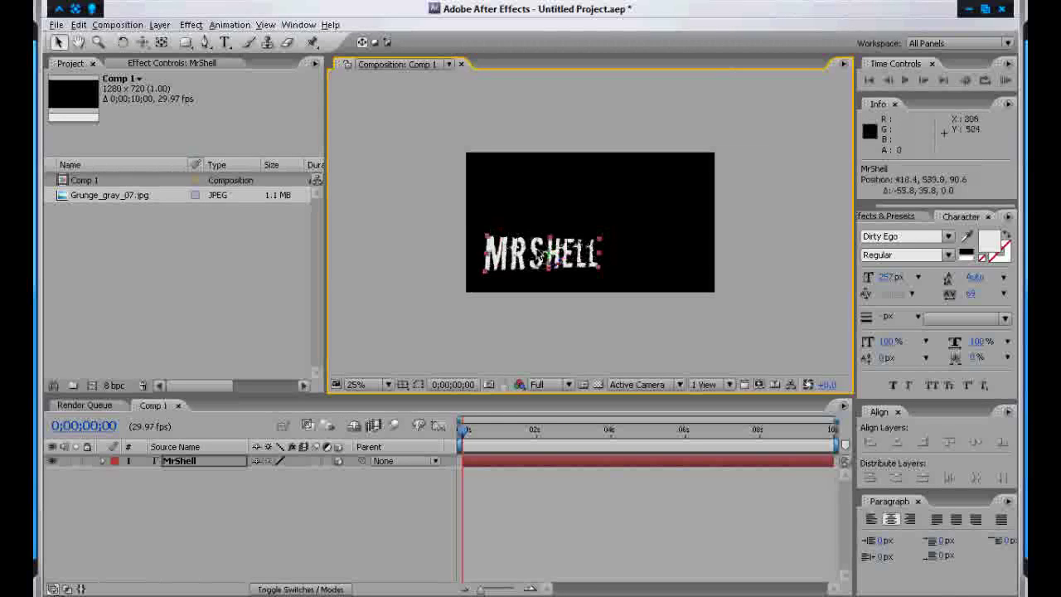
{"action": "left_click", "coordinate": [392, 249]}
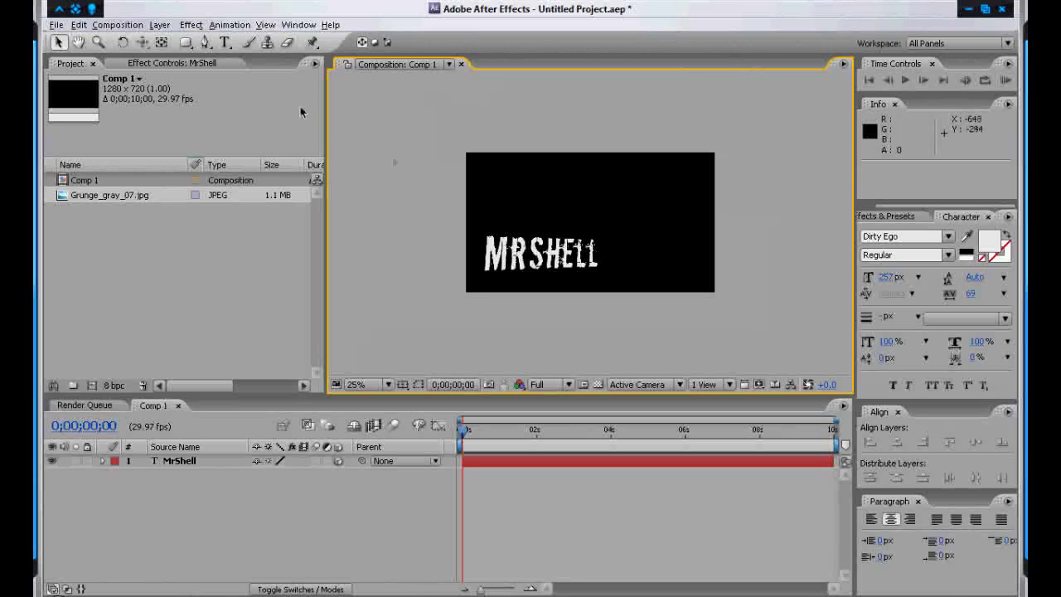
Step: Add a new camera named Camera 1 with the 35mm preset
{"action": "left_click", "coordinate": [160, 25]}
{"action": "mouse_move", "coordinate": [168, 41]}
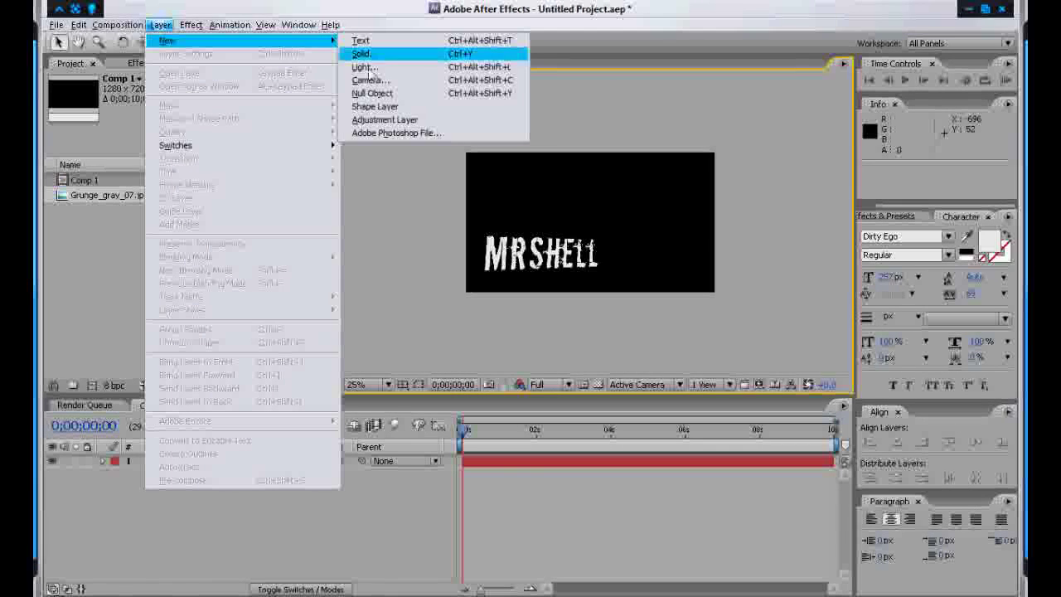
{"action": "left_click", "coordinate": [375, 79]}
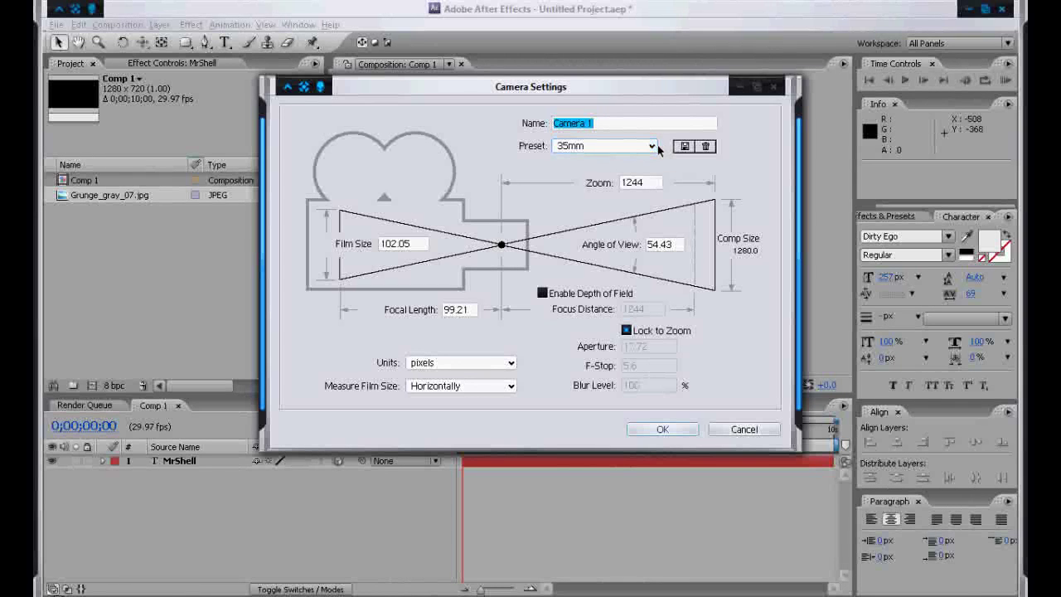
{"action": "left_click", "coordinate": [668, 429]}
Step: Orbit Camera 1 around the text with the Orbit Camera Tool, ending at a position of about 619, 576, -1225
{"action": "left_click", "coordinate": [214, 466]}
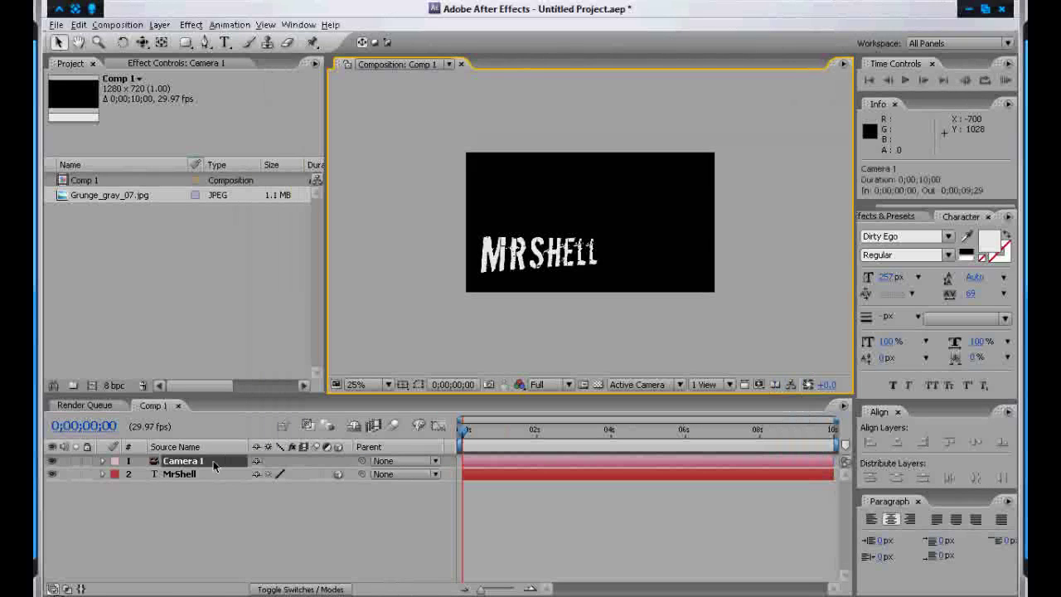
{"action": "left_click", "coordinate": [147, 45]}
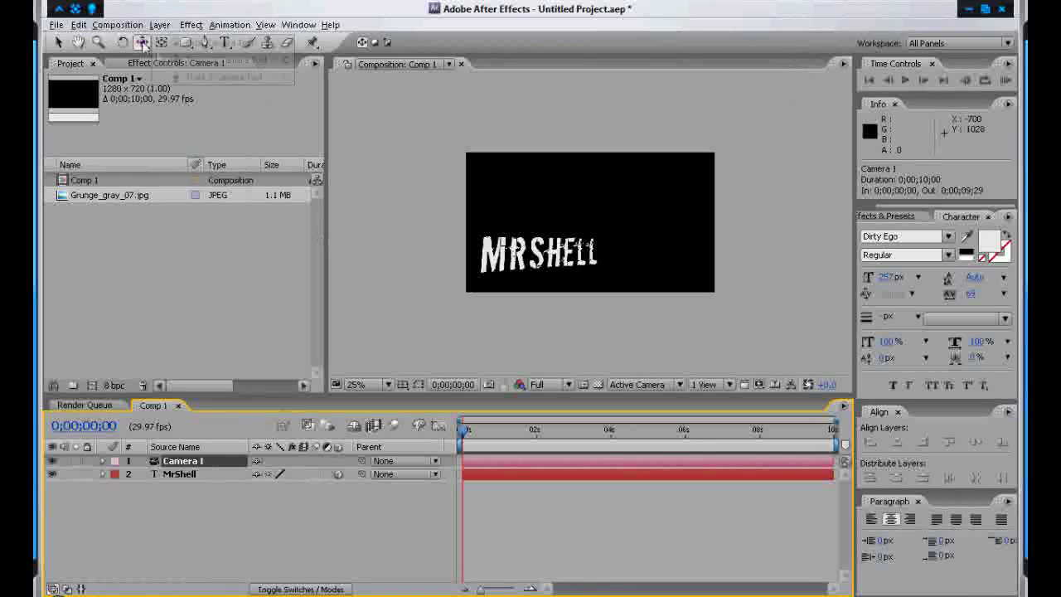
{"action": "left_click_drag", "start_coordinate": [175, 46], "coordinate": [176, 47]}
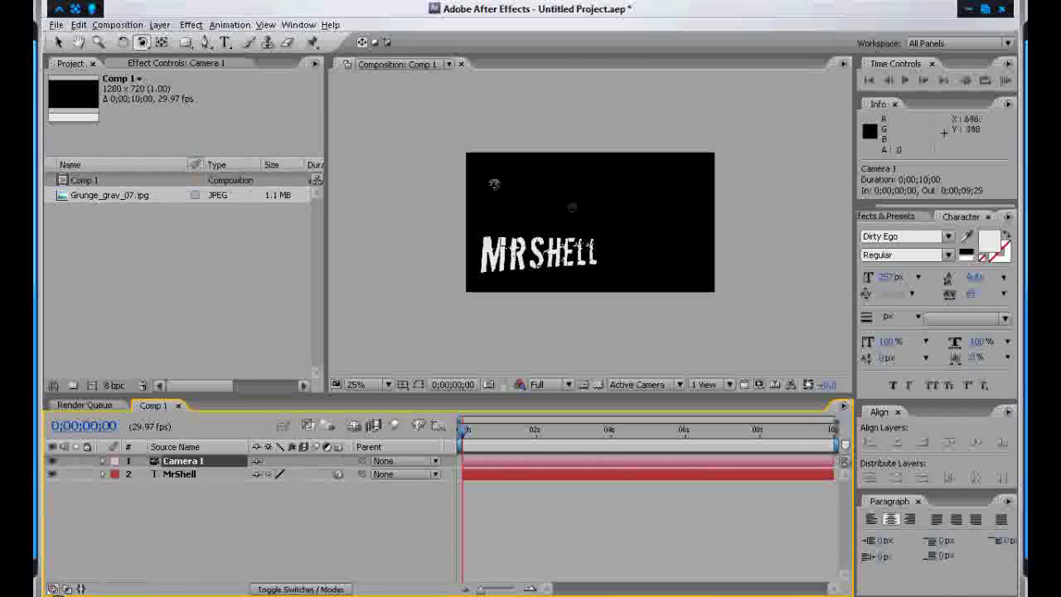
{"action": "left_click_drag", "start_coordinate": [143, 42], "coordinate": [142, 42]}
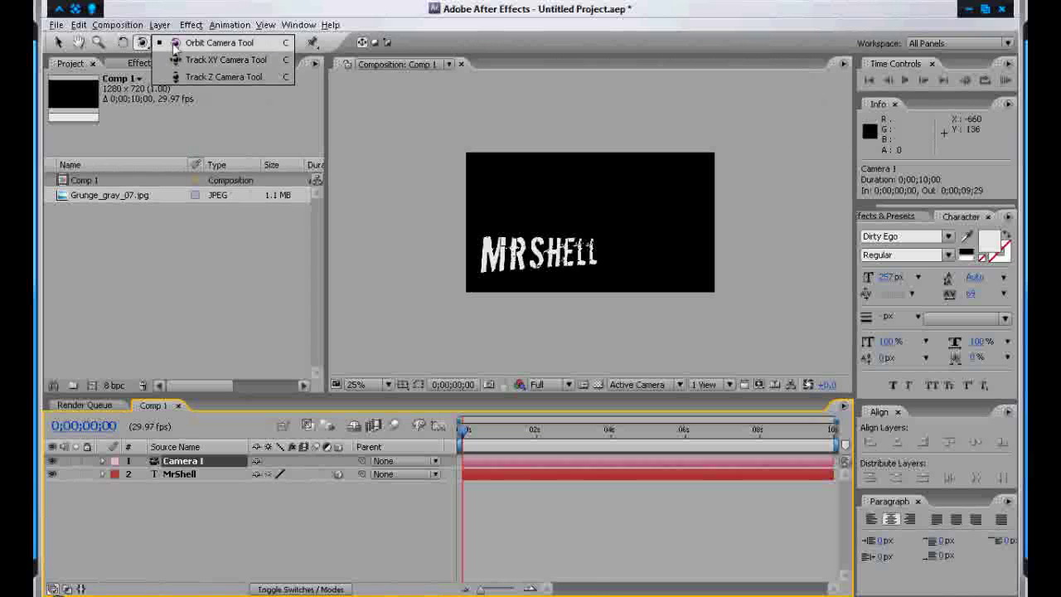
{"action": "left_click_drag", "start_coordinate": [176, 48], "coordinate": [175, 49]}
{"action": "left_click_drag", "start_coordinate": [595, 262], "coordinate": [508, 260]}
{"action": "left_click_drag", "start_coordinate": [650, 245], "coordinate": [615, 246]}
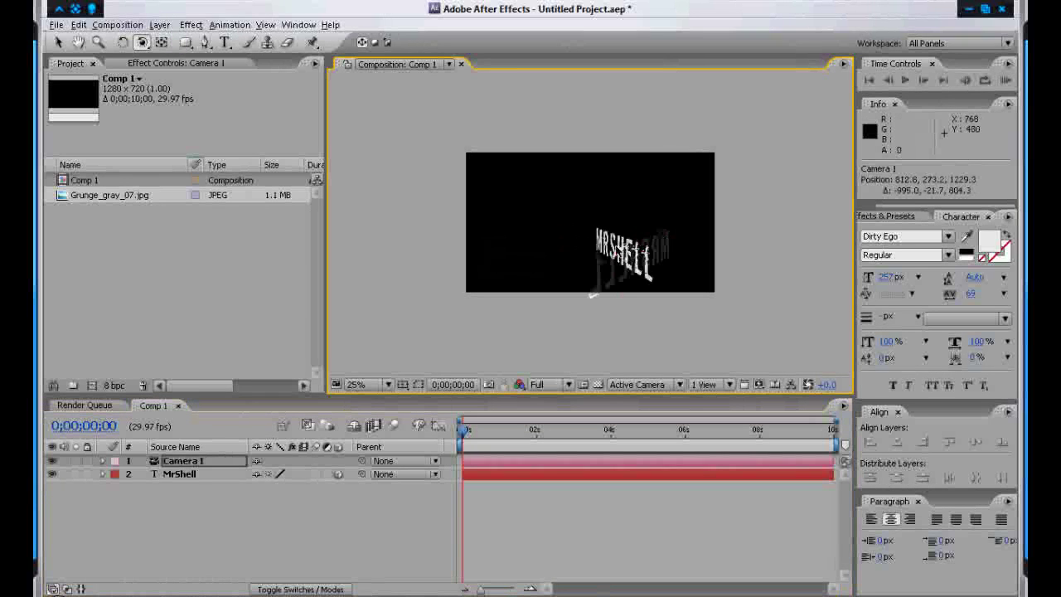
{"action": "left_click_drag", "start_coordinate": [594, 295], "coordinate": [580, 196]}
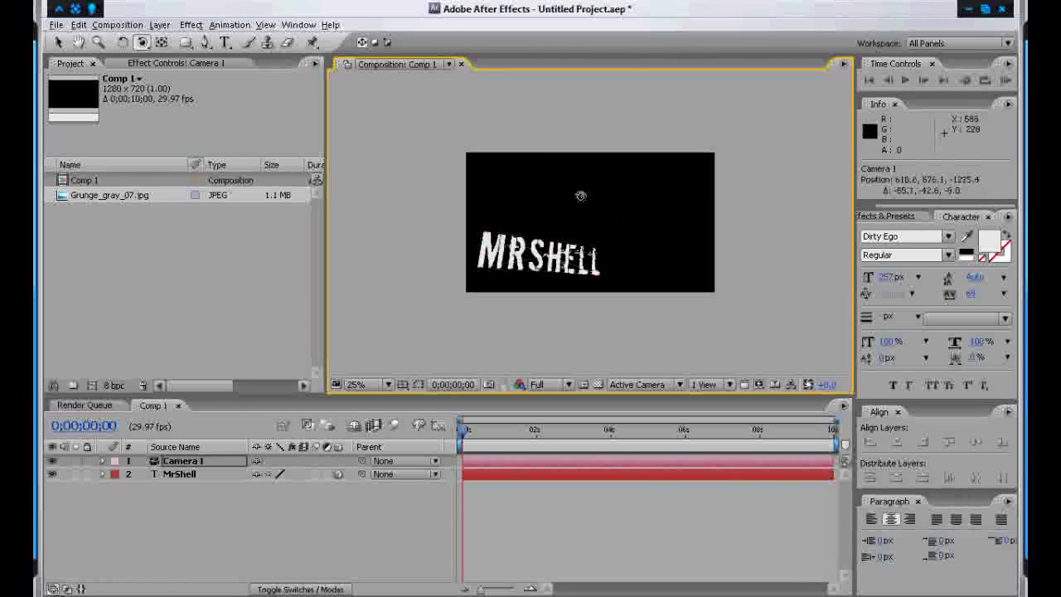
{"action": "left_click_drag", "start_coordinate": [580, 195], "coordinate": [578, 206]}
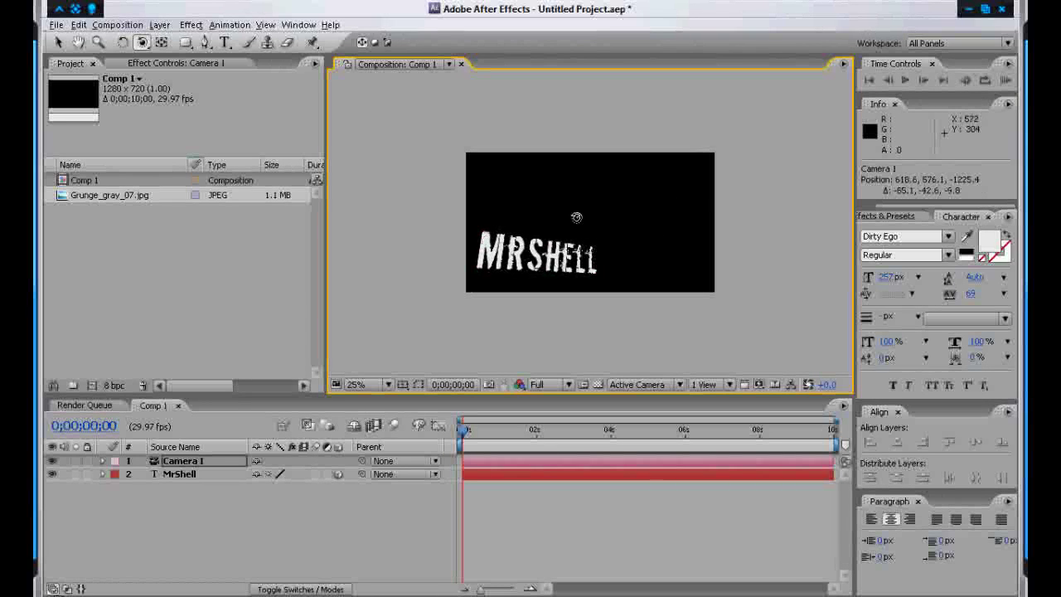
Step: Place Camera 1 below the MrShell layer and reveal its Position and Point of Interest properties in the timeline
{"action": "left_click", "coordinate": [206, 468]}
{"action": "left_click_drag", "start_coordinate": [205, 470], "coordinate": [204, 482]}
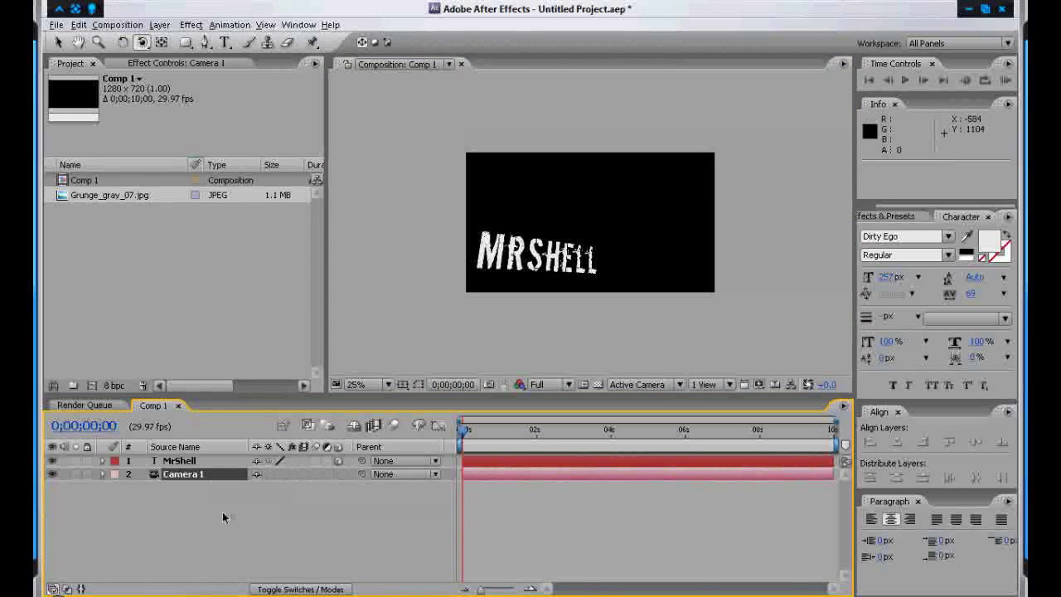
{"action": "key", "text": "p"}
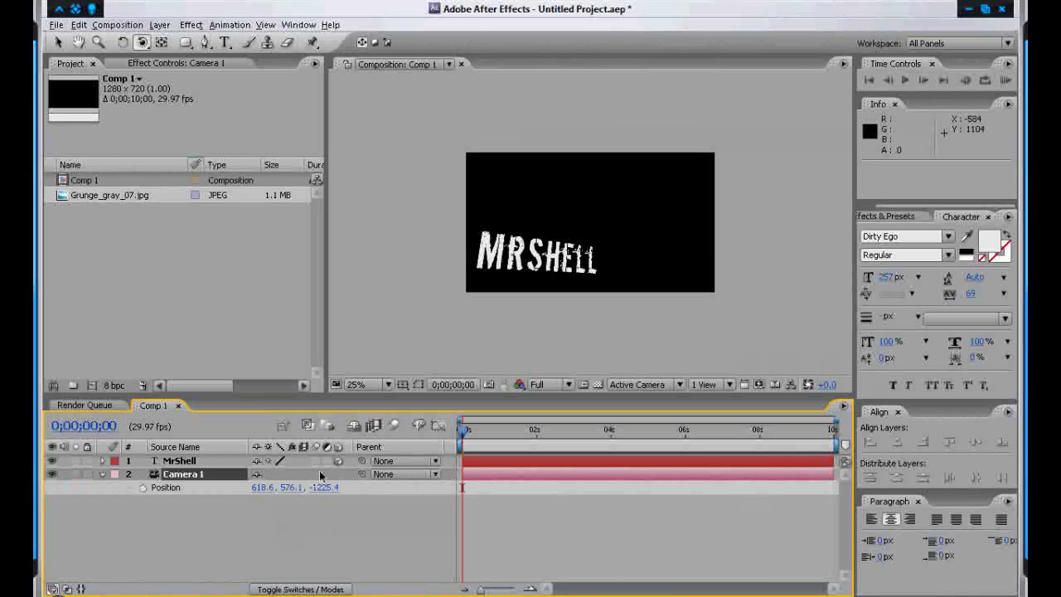
{"action": "key", "text": "shift+a"}
{"action": "left_click_drag", "start_coordinate": [317, 487], "coordinate": [270, 491]}
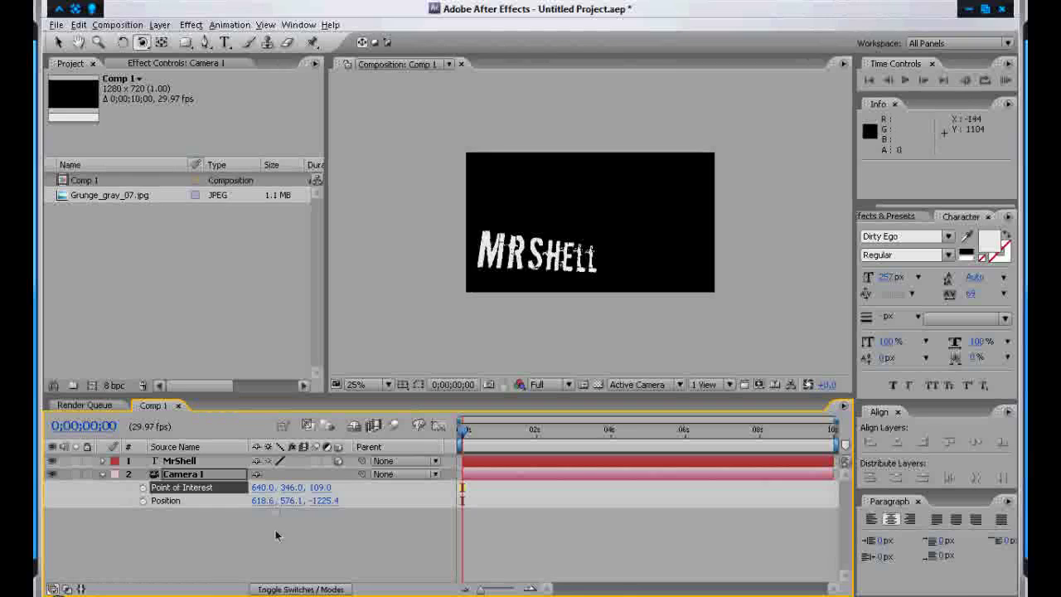
{"action": "left_click", "coordinate": [188, 475]}
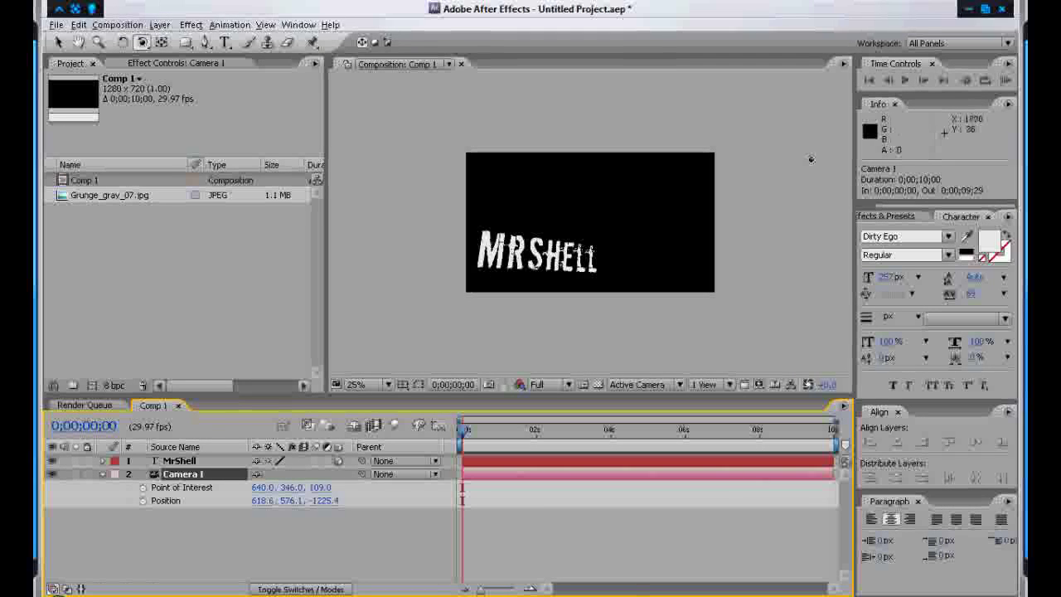
Step: Track Camera 1 sideways with the Track XY Camera Tool until MrShell leaves the frame, to a position of about 1787, 576, -1244
{"action": "left_click", "coordinate": [142, 43]}
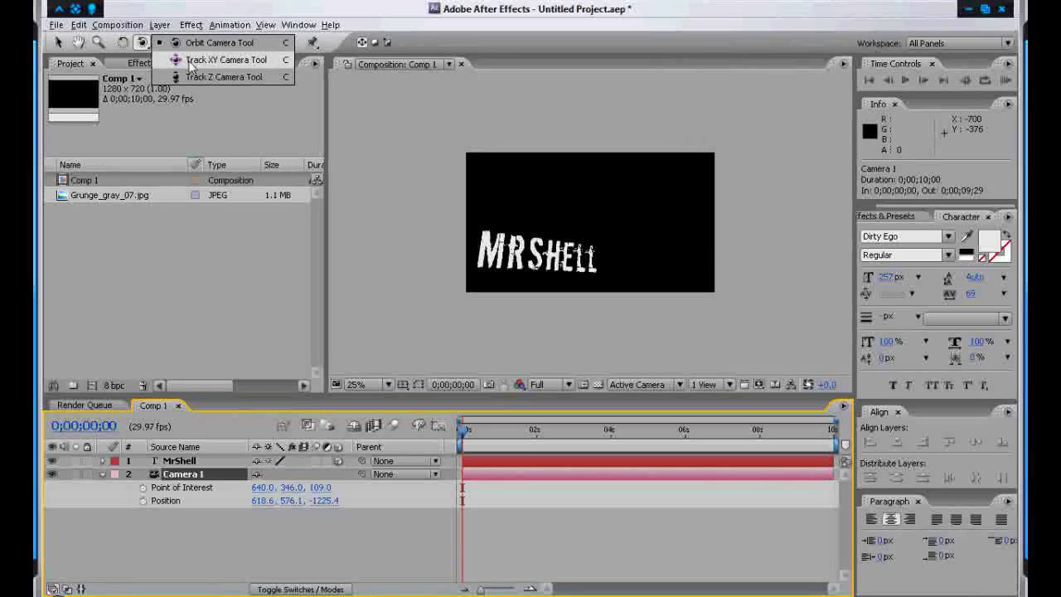
{"action": "left_click", "coordinate": [190, 61]}
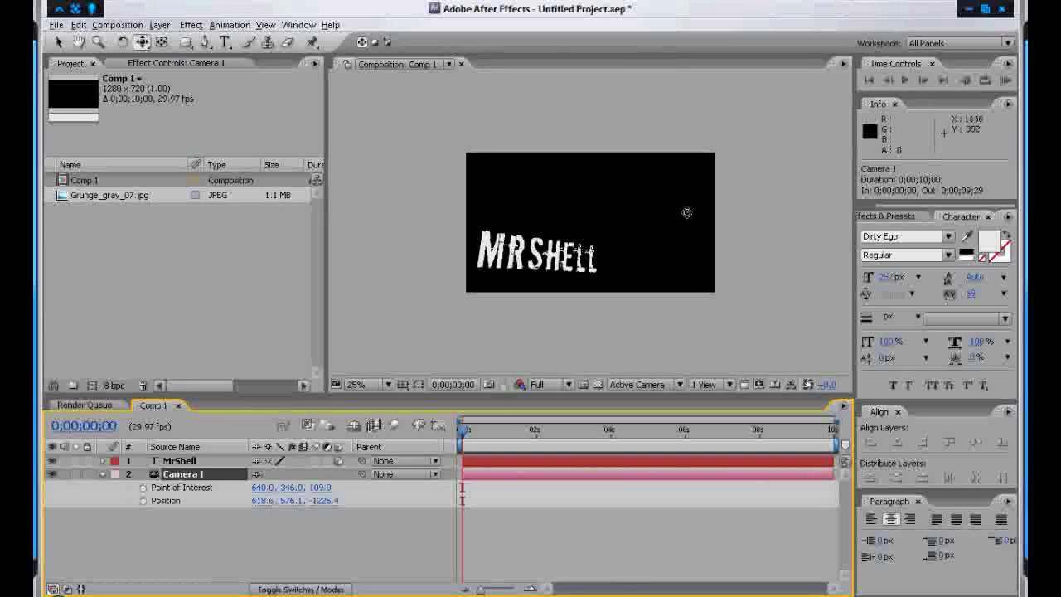
{"action": "left_click_drag", "start_coordinate": [703, 214], "coordinate": [484, 213]}
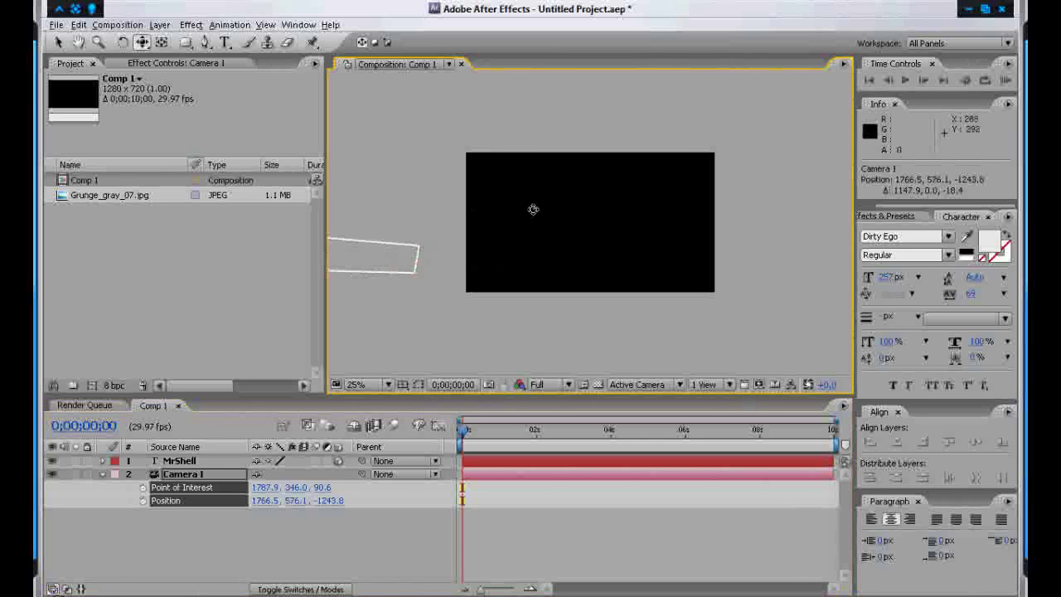
{"action": "left_click_drag", "start_coordinate": [680, 215], "coordinate": [675, 213]}
Step: Add a text layer reading BASICS and move it to about 848, 522 in the lower-right part of the frame
{"action": "left_click", "coordinate": [229, 44]}
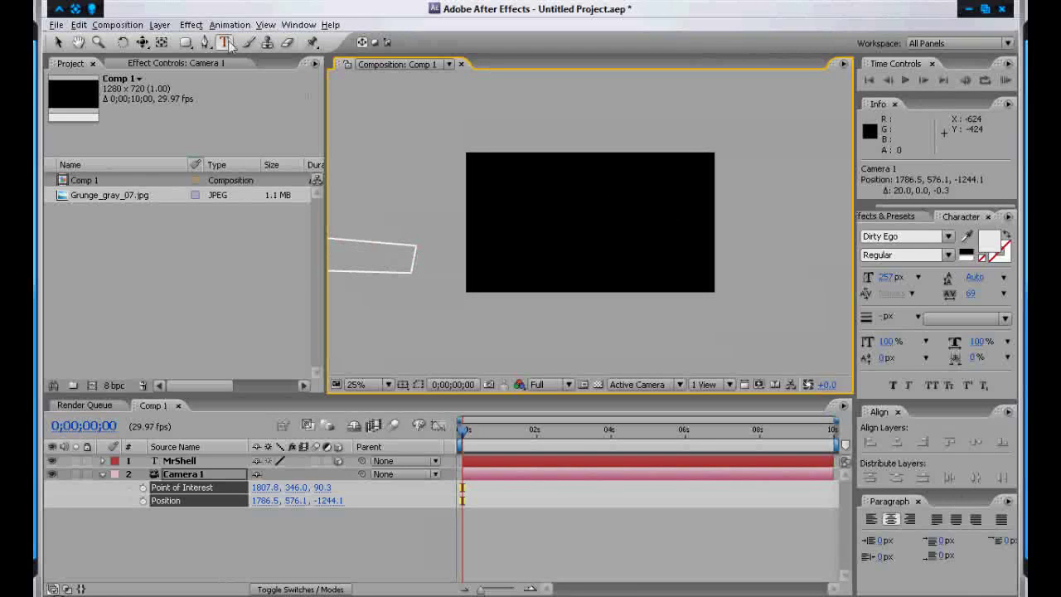
{"action": "left_click_drag", "start_coordinate": [517, 207], "coordinate": [698, 257]}
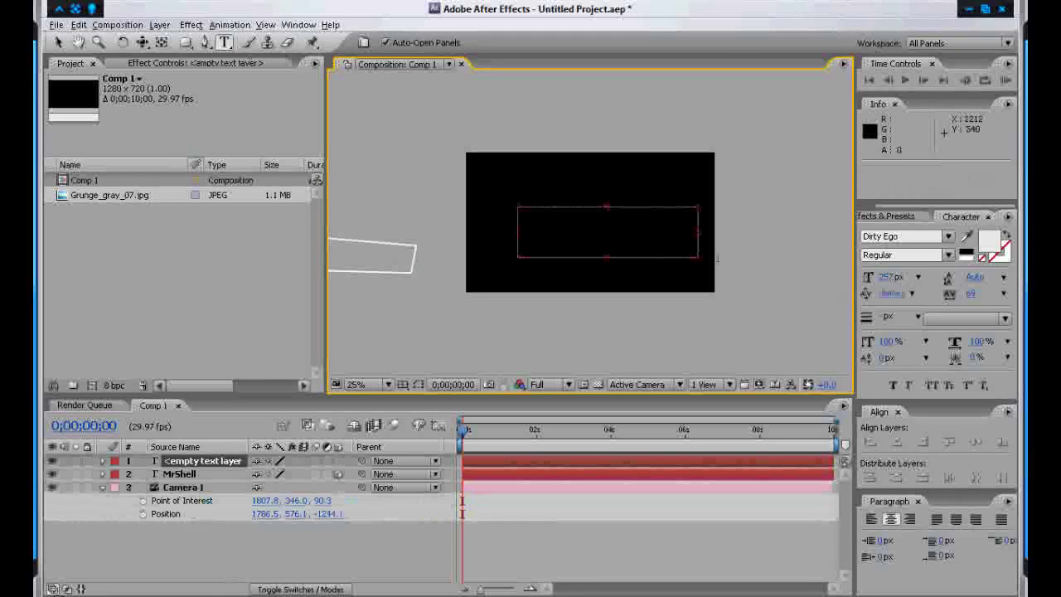
{"action": "type", "text": "BASICS"}
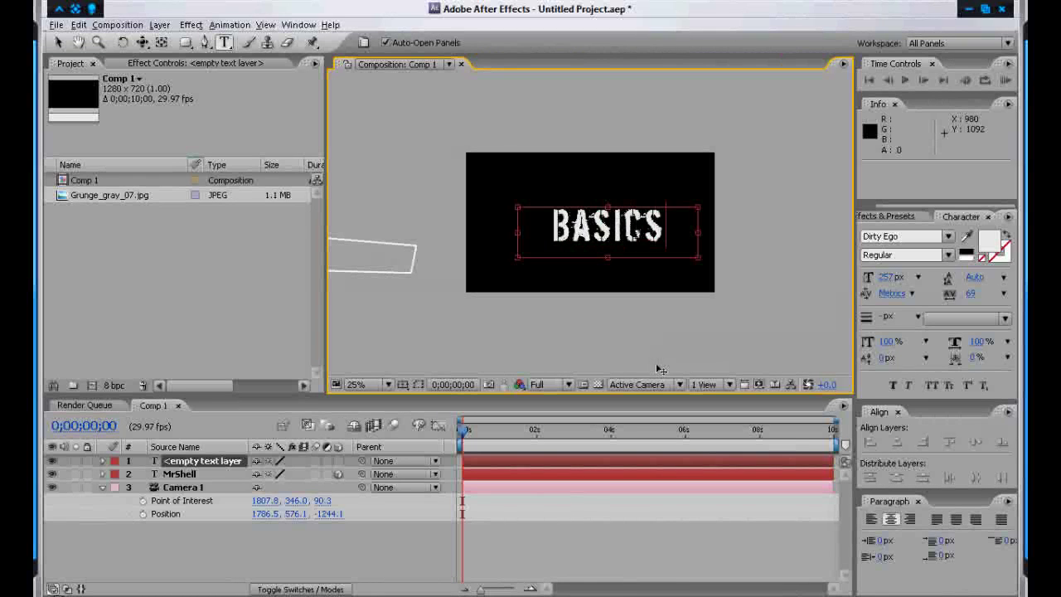
{"action": "left_click", "coordinate": [61, 44]}
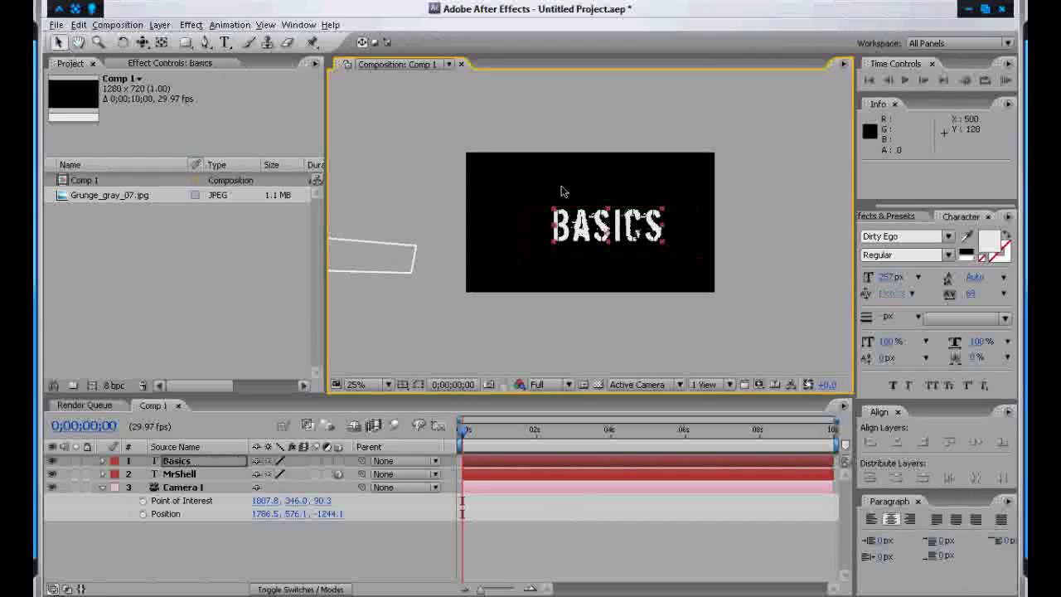
{"action": "left_click_drag", "start_coordinate": [566, 213], "coordinate": [616, 246]}
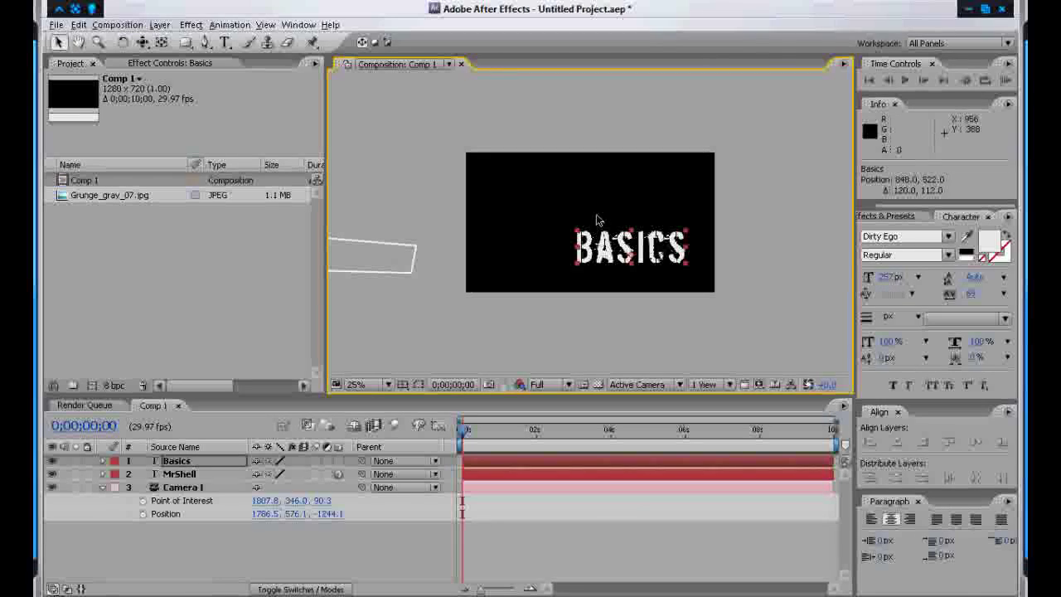
Step: Make the Basics layer 3D and move it back into the camera's view, to a position of about 2056, 542, -16
{"action": "left_click", "coordinate": [338, 462]}
{"action": "left_click_drag", "start_coordinate": [441, 246], "coordinate": [677, 252]}
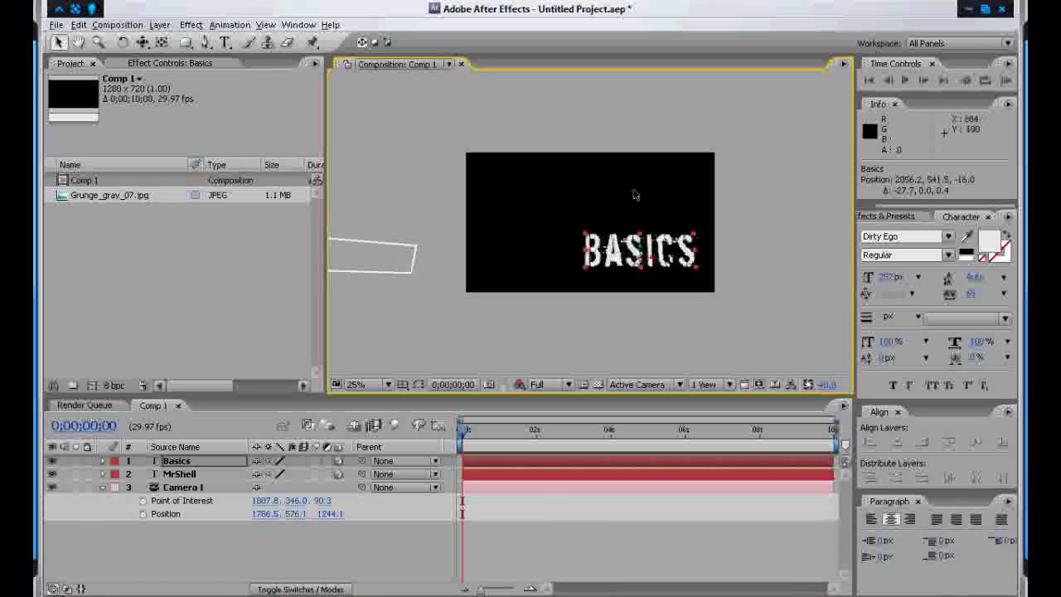
Step: Rotate the Basics text in 3D so its right end looks nearer the camera, and reposition it at about 2049, 547, -118
{"action": "scroll", "coordinate": [685, 277], "scroll_direction": "up", "scroll_amount": 1}
{"action": "left_click", "coordinate": [123, 44]}
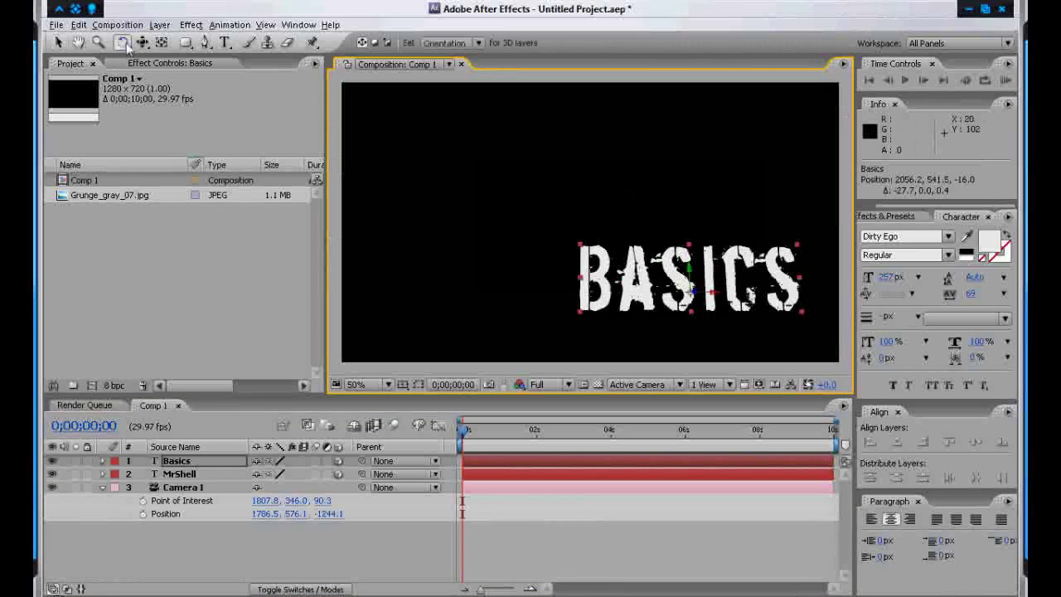
{"action": "left_click_drag", "start_coordinate": [771, 286], "coordinate": [708, 302]}
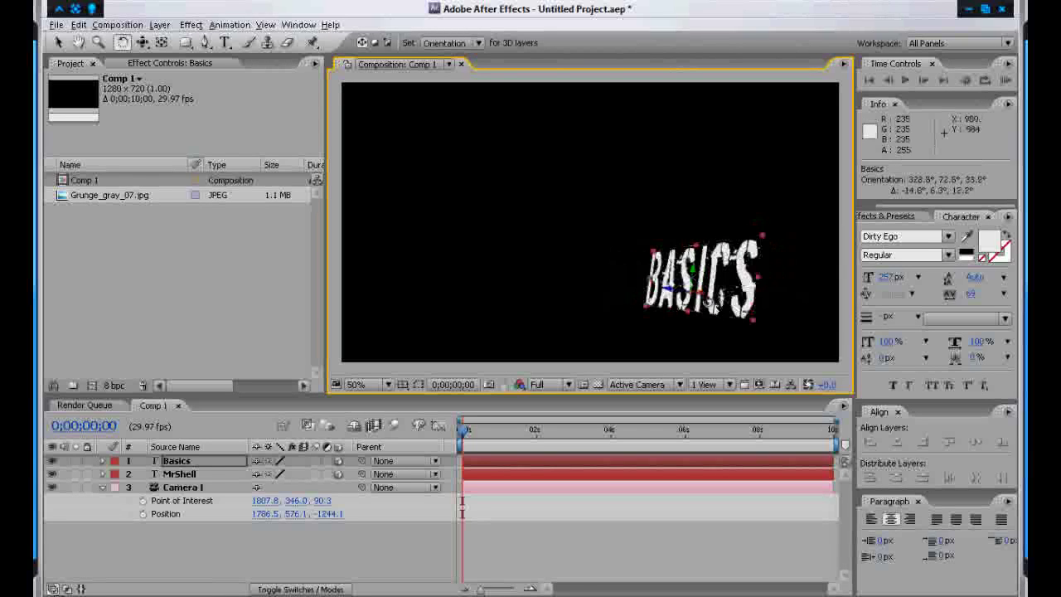
{"action": "left_click", "coordinate": [58, 42]}
{"action": "mouse_move", "coordinate": [705, 299]}
{"action": "left_mouse_down"}
{"action": "mouse_move", "coordinate": [787, 301]}
{"action": "mouse_move", "coordinate": [720, 292]}
{"action": "left_mouse_up"}
{"action": "scroll", "coordinate": [725, 281], "scroll_direction": "down", "scroll_amount": 2}
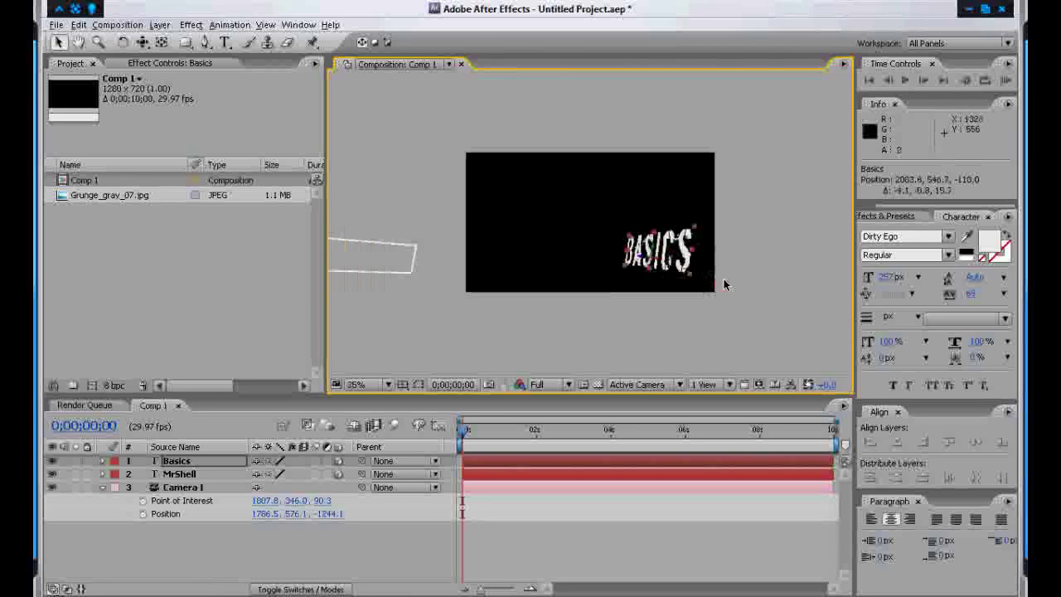
{"action": "left_click", "coordinate": [122, 42]}
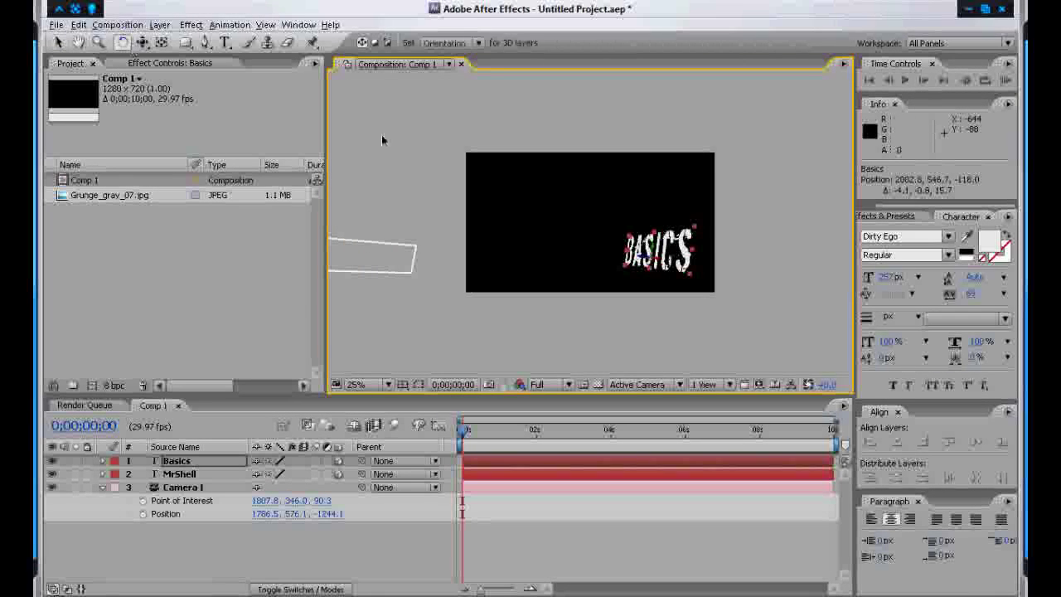
{"action": "left_click_drag", "start_coordinate": [665, 256], "coordinate": [665, 258]}
{"action": "left_click", "coordinate": [59, 43]}
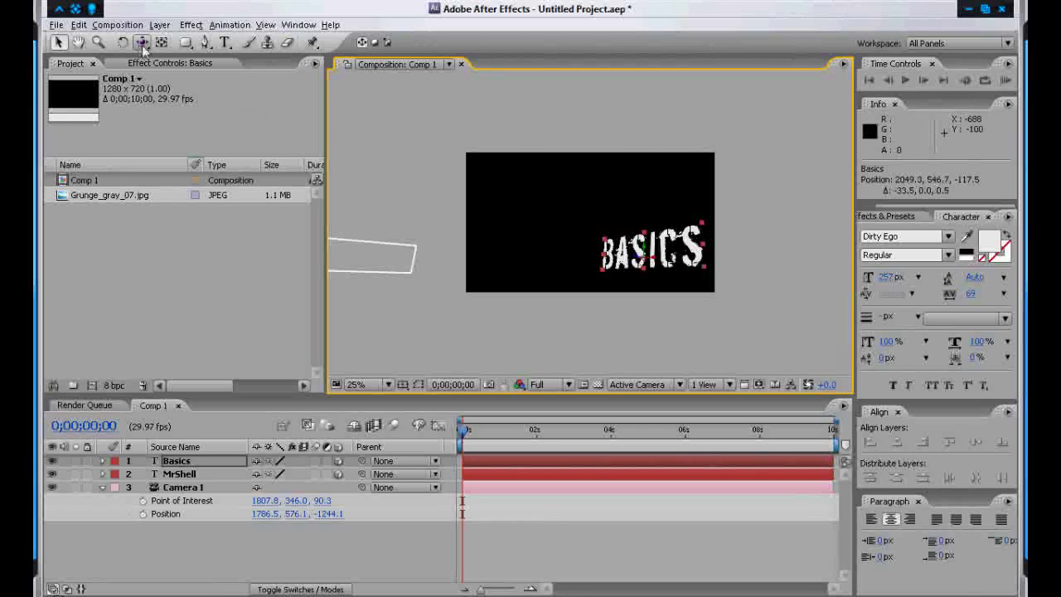
Step: Pull Camera 1 back with the Track Z Camera Tool and bring it in again to a position of about 1786, 586, -1299
{"action": "left_click_drag", "start_coordinate": [142, 44], "coordinate": [219, 80]}
{"action": "left_click_drag", "start_coordinate": [542, 222], "coordinate": [544, 268]}
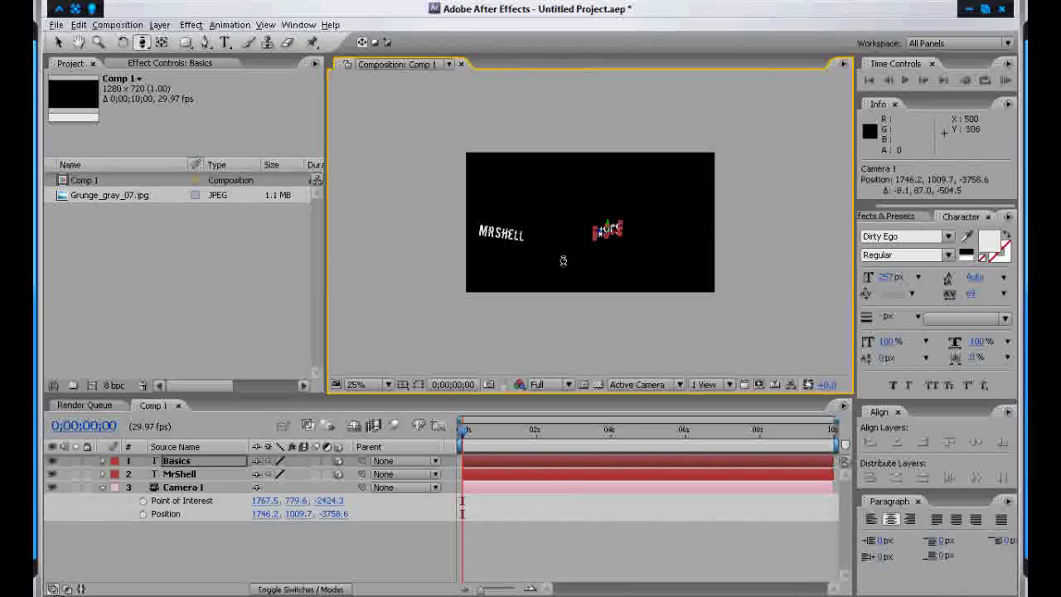
{"action": "left_click_drag", "start_coordinate": [561, 250], "coordinate": [522, 6]}
{"action": "left_click_drag", "start_coordinate": [582, 212], "coordinate": [581, 207]}
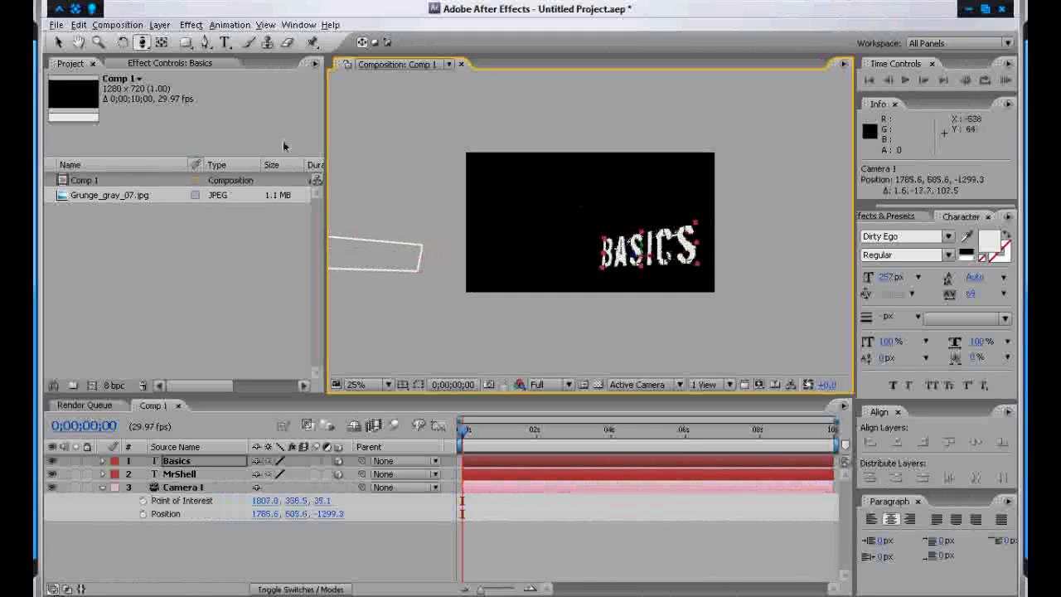
Step: Track Camera 1 back to MrShell at about 678, 538, -1290 and enable keyframing for its Point of Interest and Position at 0;00;00;00
{"action": "left_click_drag", "start_coordinate": [143, 42], "coordinate": [189, 61]}
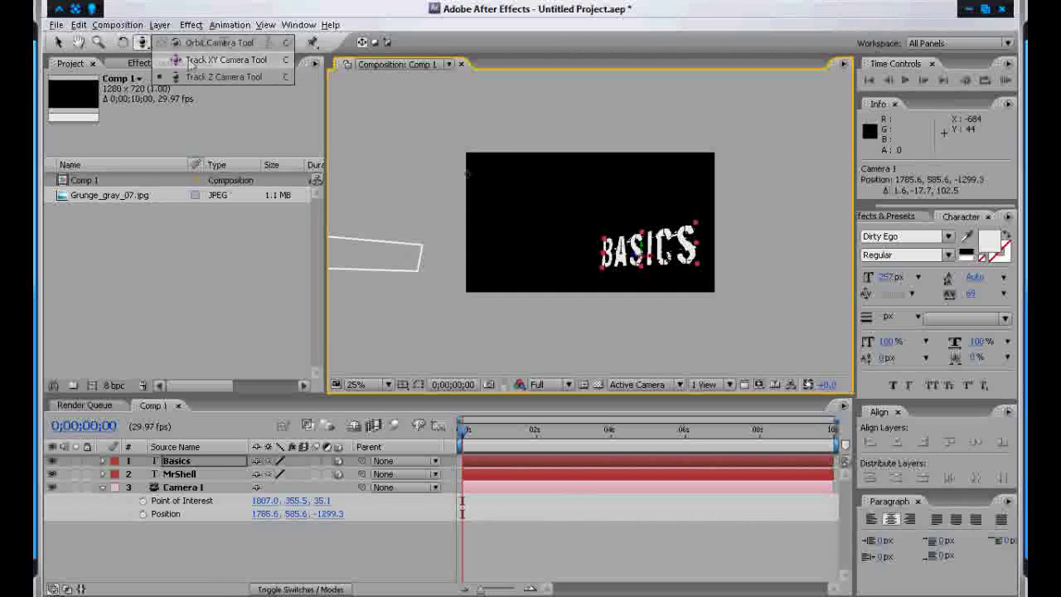
{"action": "left_click_drag", "start_coordinate": [540, 236], "coordinate": [724, 244]}
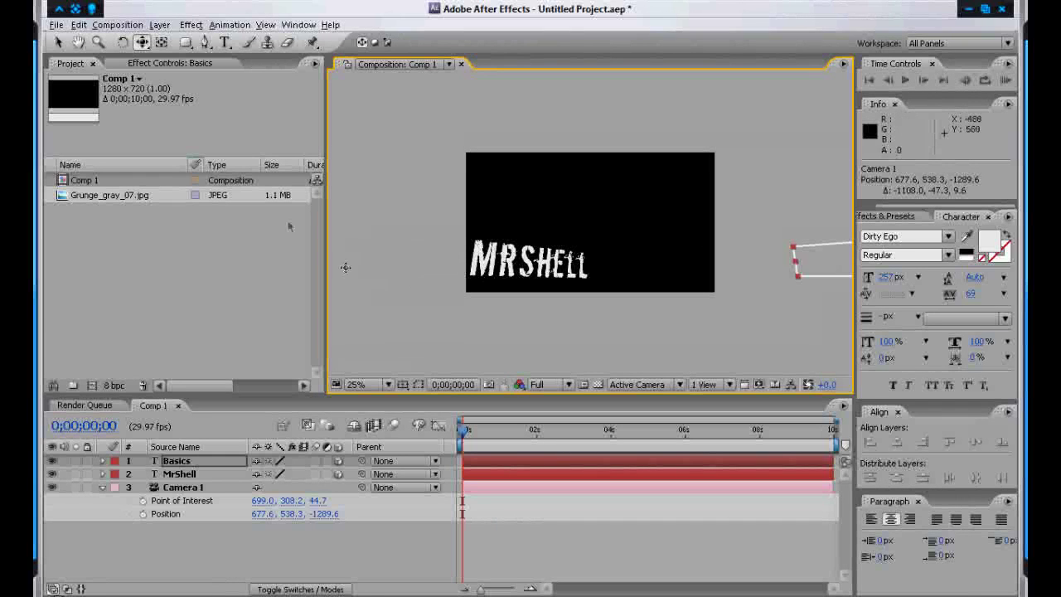
{"action": "left_click", "coordinate": [176, 489]}
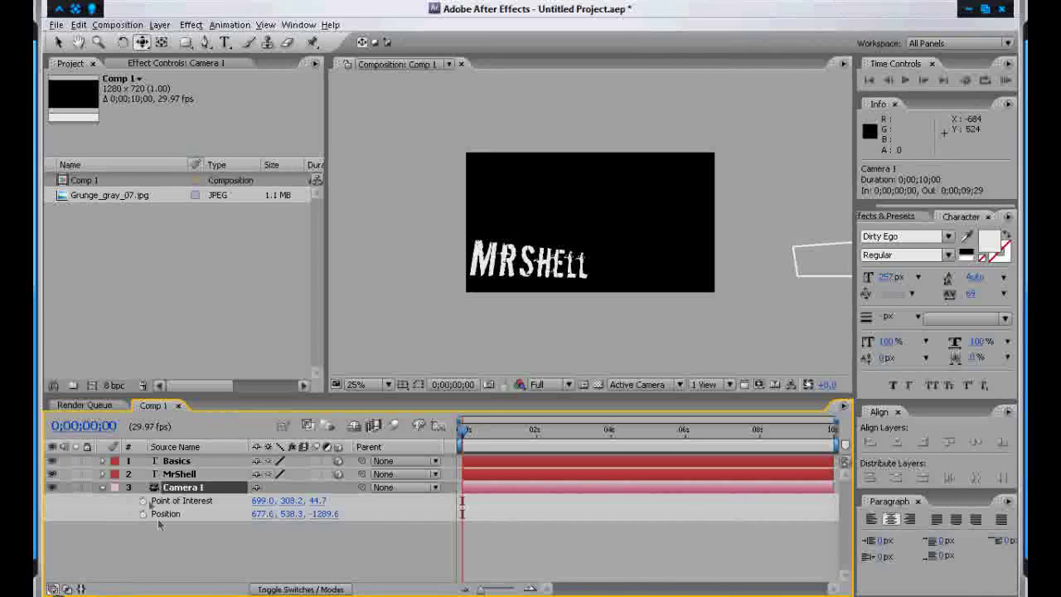
{"action": "left_click_drag", "start_coordinate": [144, 502], "coordinate": [145, 532]}
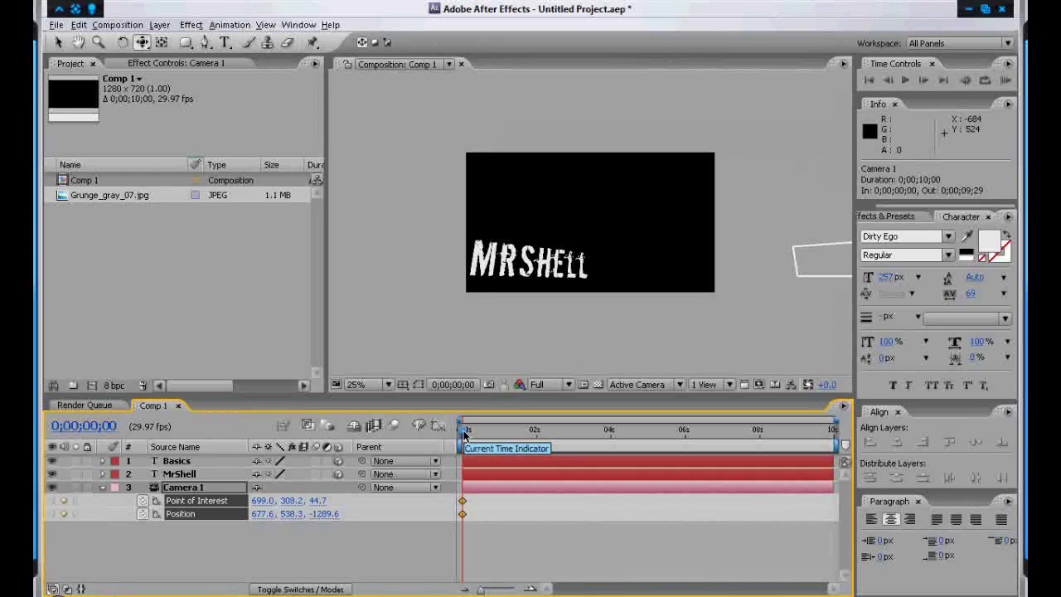
Step: At 0;00;01;29, track Camera 1 across to the Basics text, keyframing its position at about 1802, 542, -1307
{"action": "left_click_drag", "start_coordinate": [463, 432], "coordinate": [535, 431]}
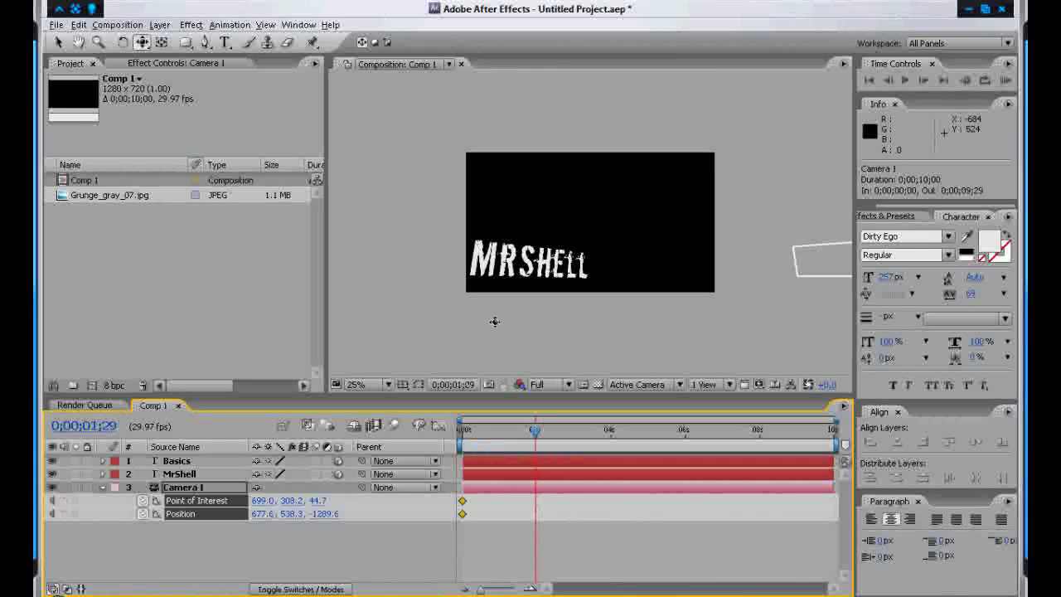
{"action": "left_click_drag", "start_coordinate": [684, 216], "coordinate": [472, 216]}
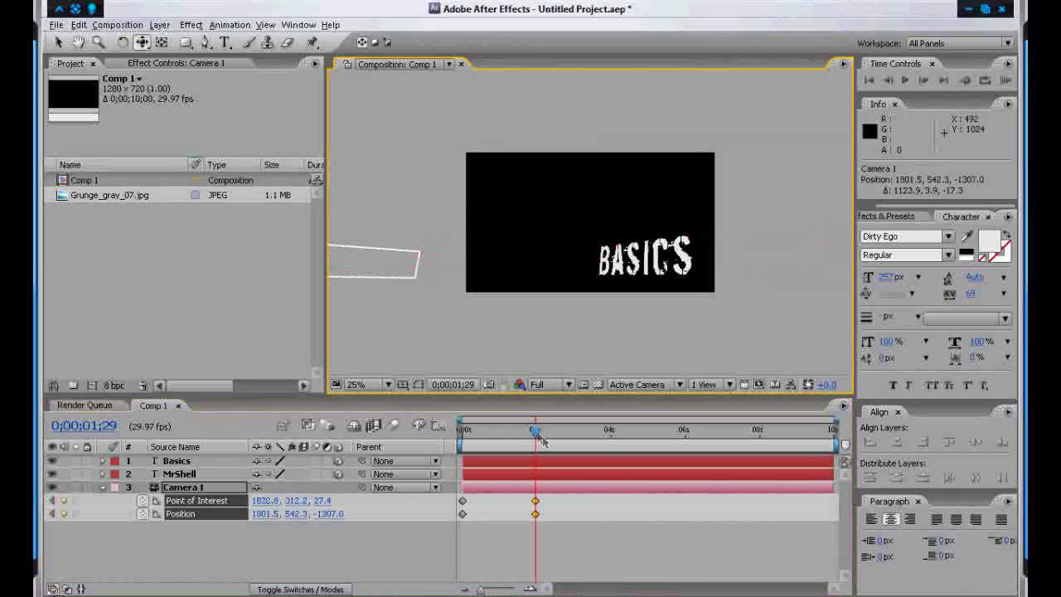
Step: Play the camera move from MrShell to Basics from the start of the composition and stop at 0;00;02;18
{"action": "left_click_drag", "start_coordinate": [539, 436], "coordinate": [230, 434]}
{"action": "key", "text": "space"}
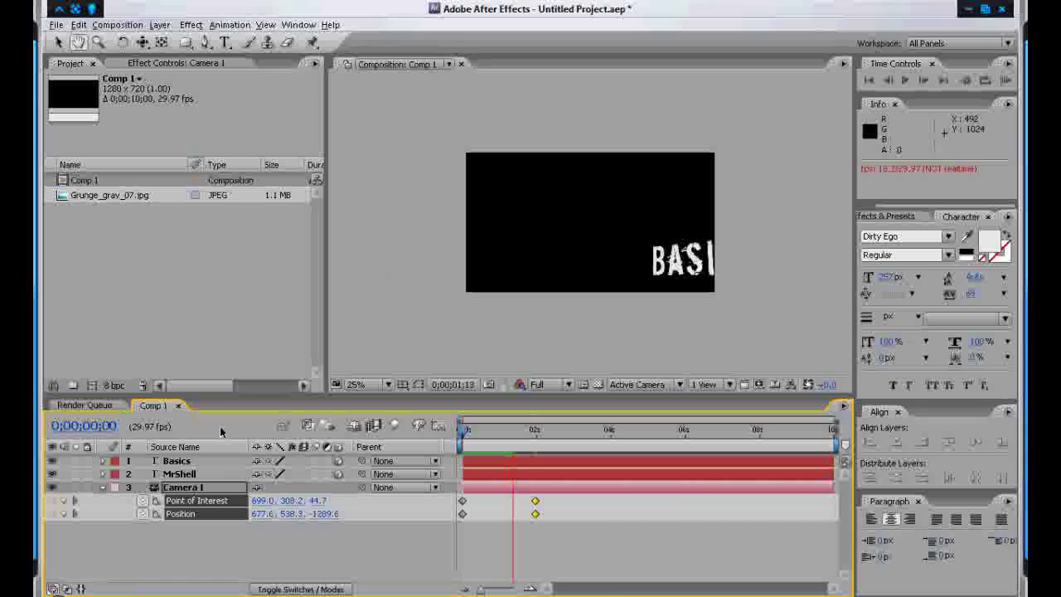
{"action": "key", "text": "space"}
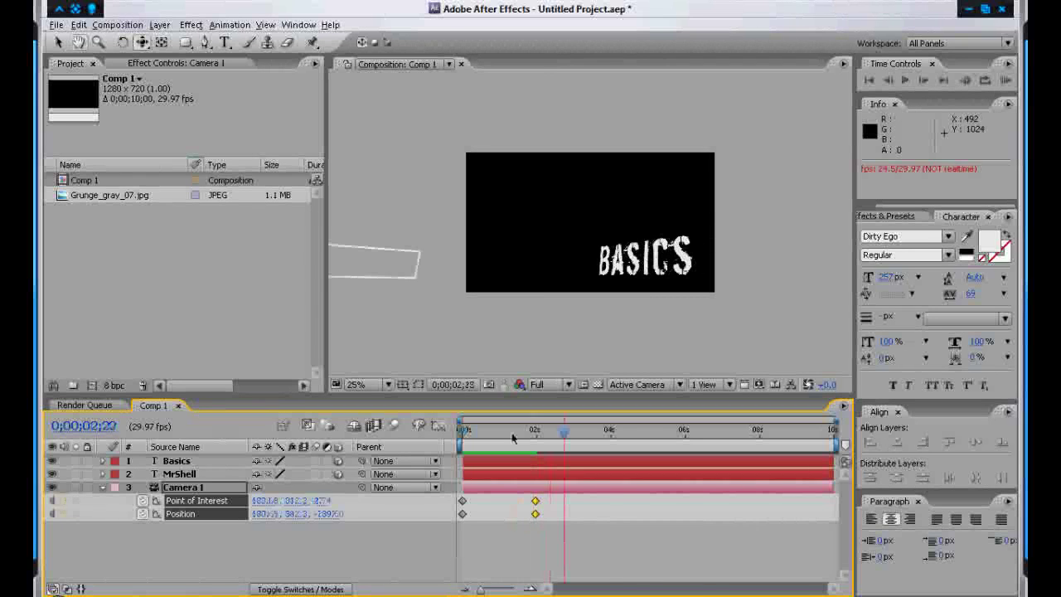
{"action": "left_click_drag", "start_coordinate": [512, 438], "coordinate": [263, 431]}
{"action": "key", "text": "space"}
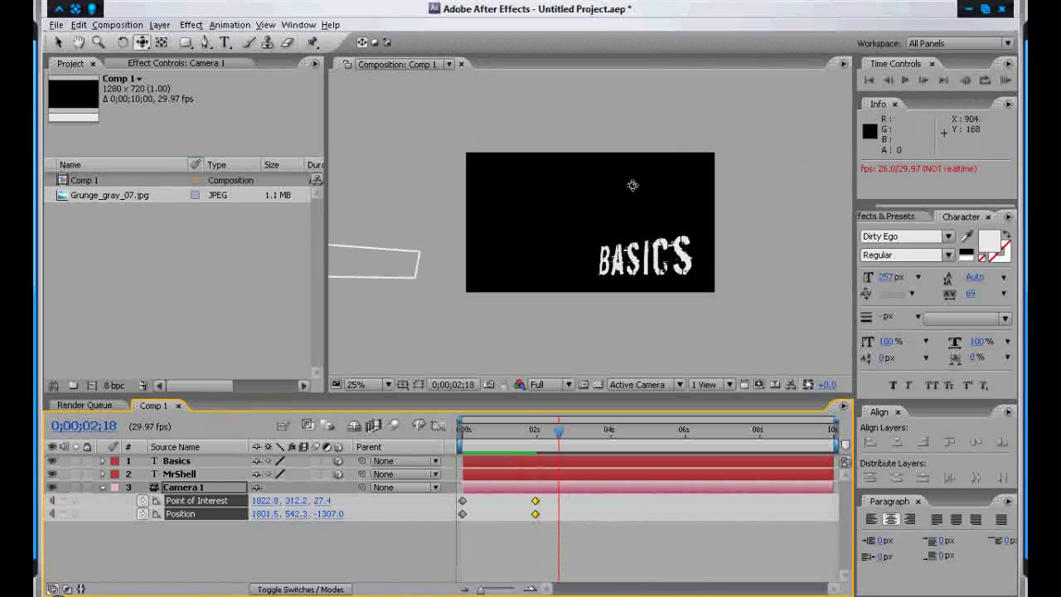
{"action": "left_click_drag", "start_coordinate": [646, 209], "coordinate": [653, 302]}
{"action": "key", "text": "ctrl+t"}
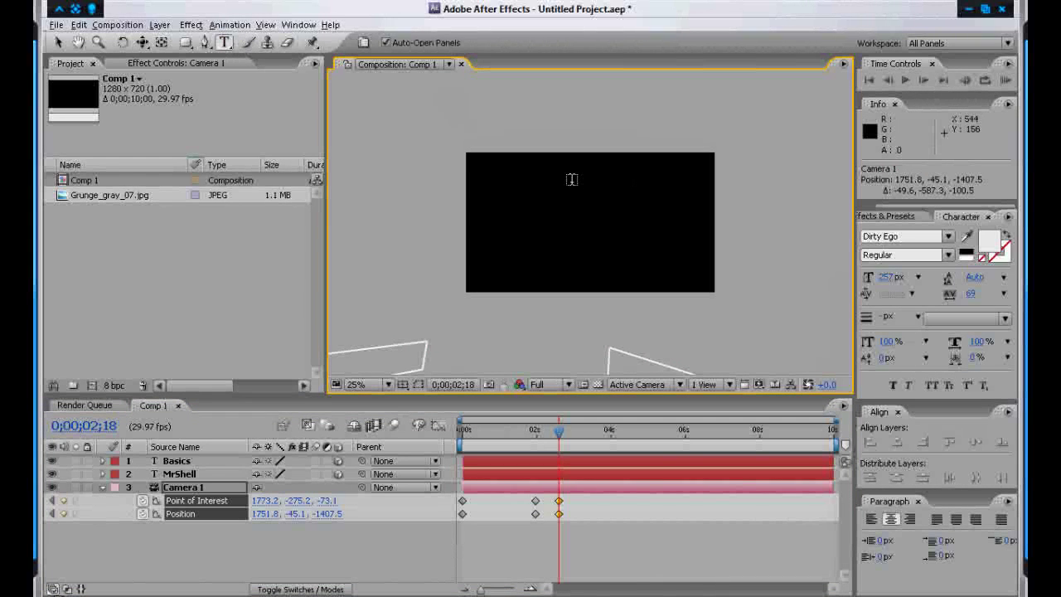
{"action": "key", "text": "ctrl+z"}
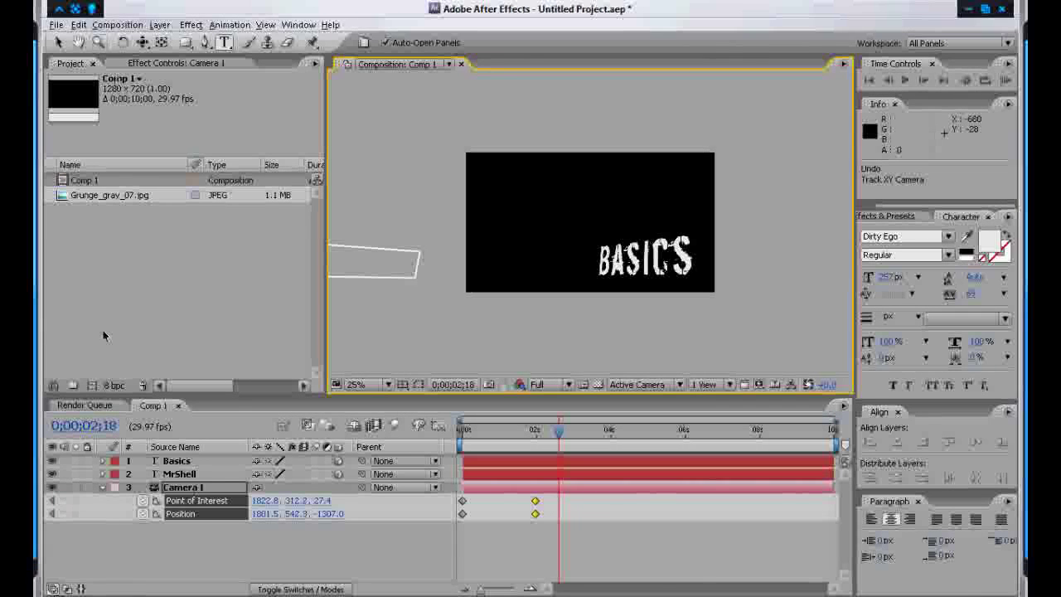
Step: At 0;00;02;18, track Camera 1 up to an empty area above the Basics text, keyframing its position at about 1828, 140, -1377
{"action": "left_click", "coordinate": [142, 42]}
{"action": "left_click_drag", "start_coordinate": [572, 191], "coordinate": [652, 298]}
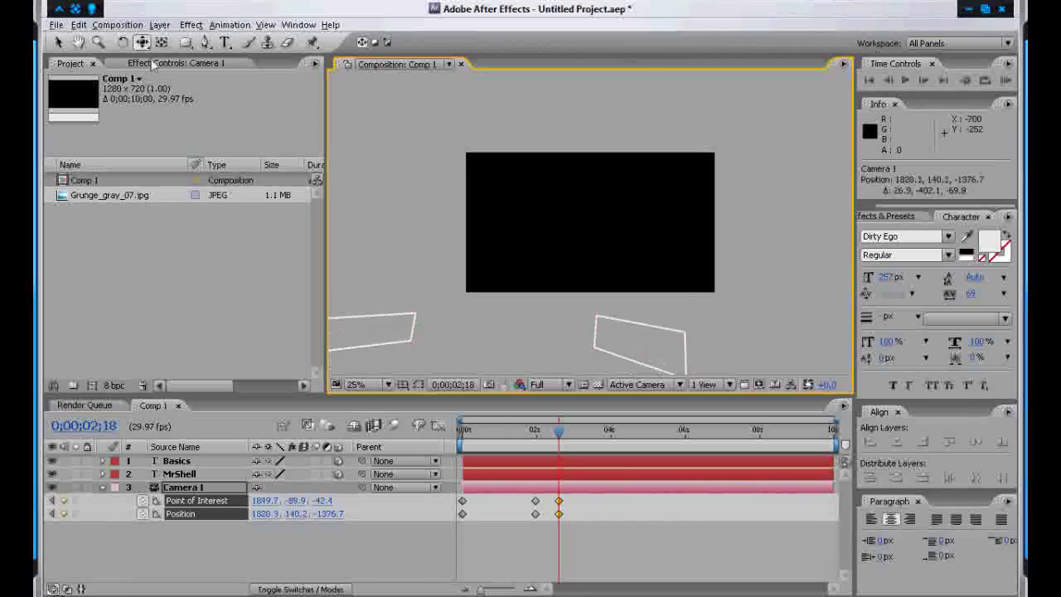
Step: Add a YOUTUBE text layer in the empty area above Basics, widening its text box to fit the word on one line
{"action": "key", "text": "ctrl+t"}
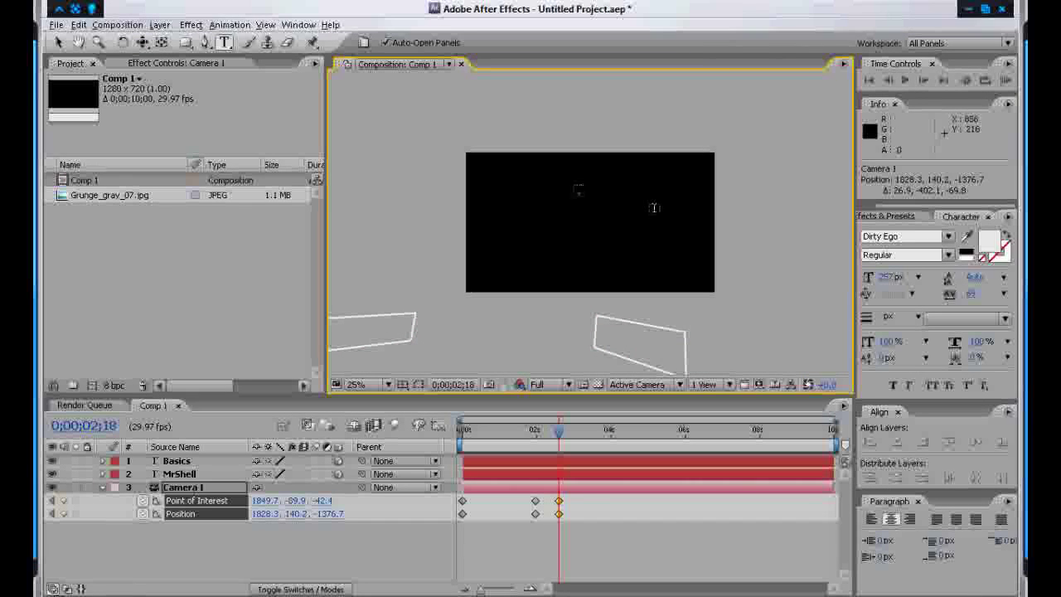
{"action": "left_click_drag", "start_coordinate": [568, 189], "coordinate": [700, 242]}
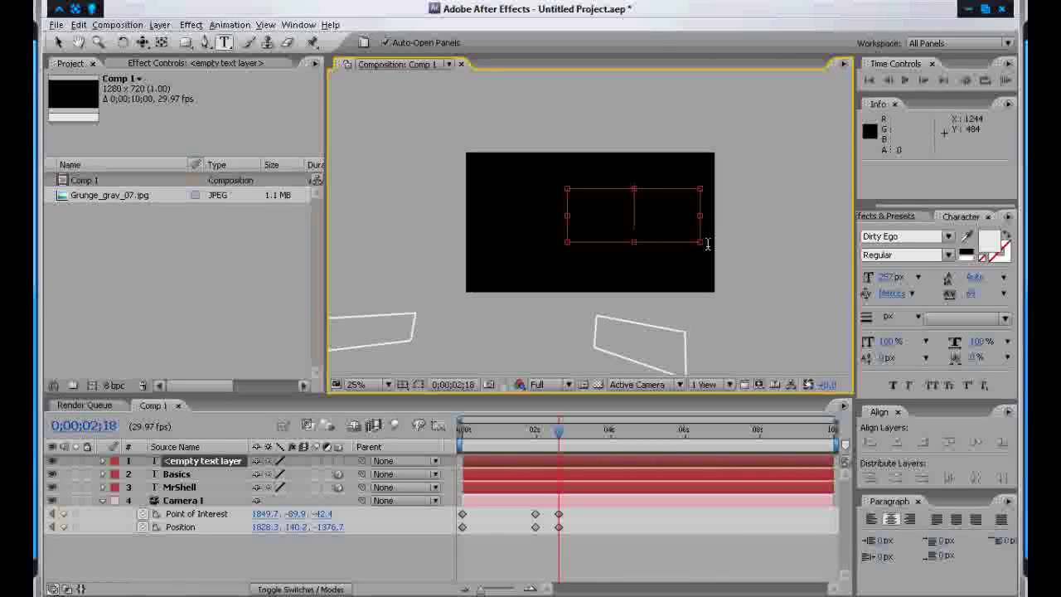
{"action": "type", "text": "Y"}
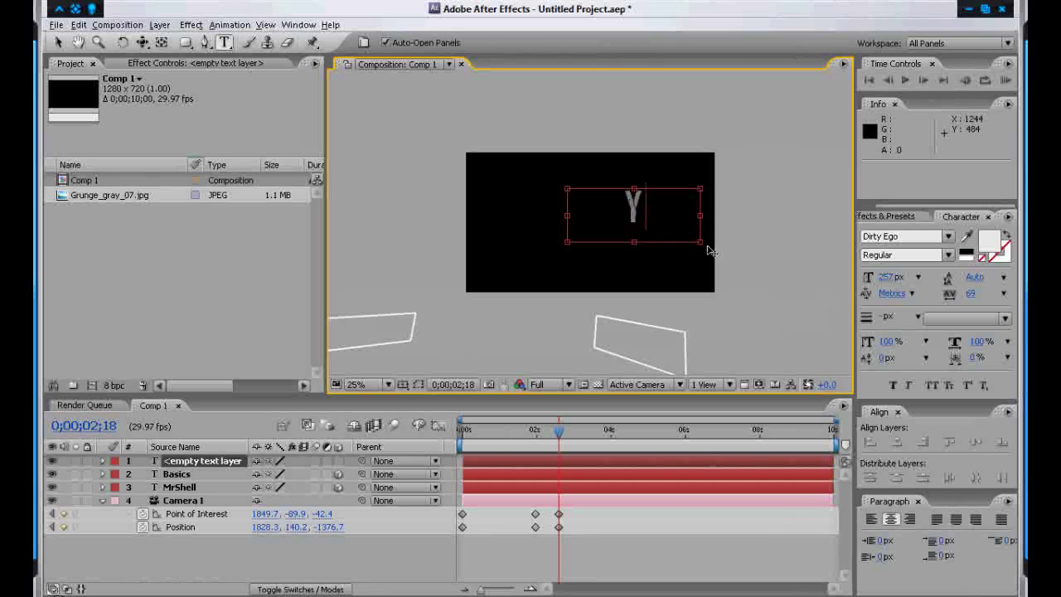
{"action": "type", "text": "OUTUB"}
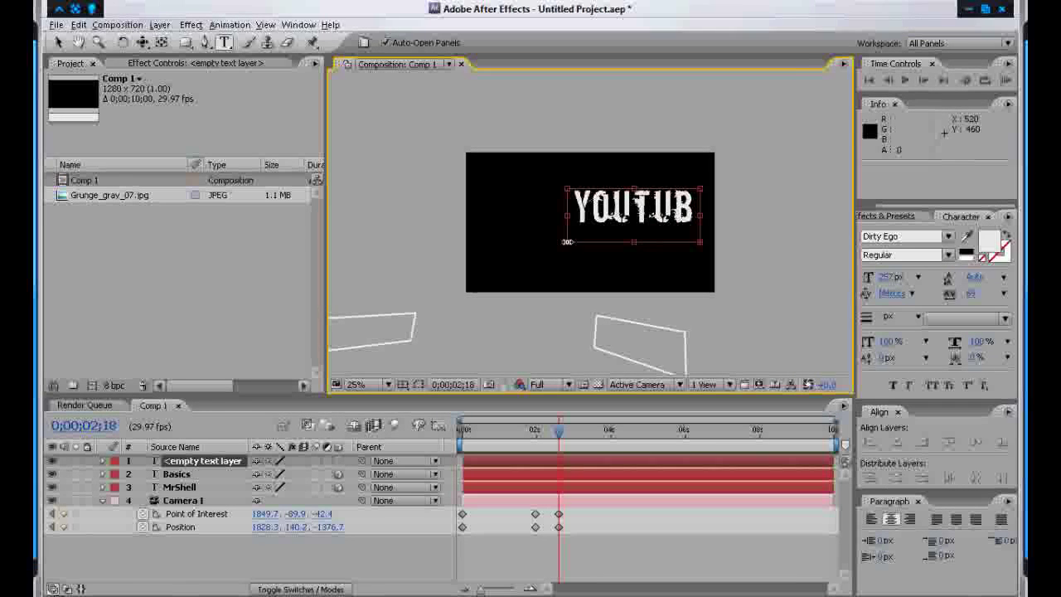
{"action": "left_click_drag", "start_coordinate": [570, 236], "coordinate": [533, 248]}
{"action": "type", "text": "E"}
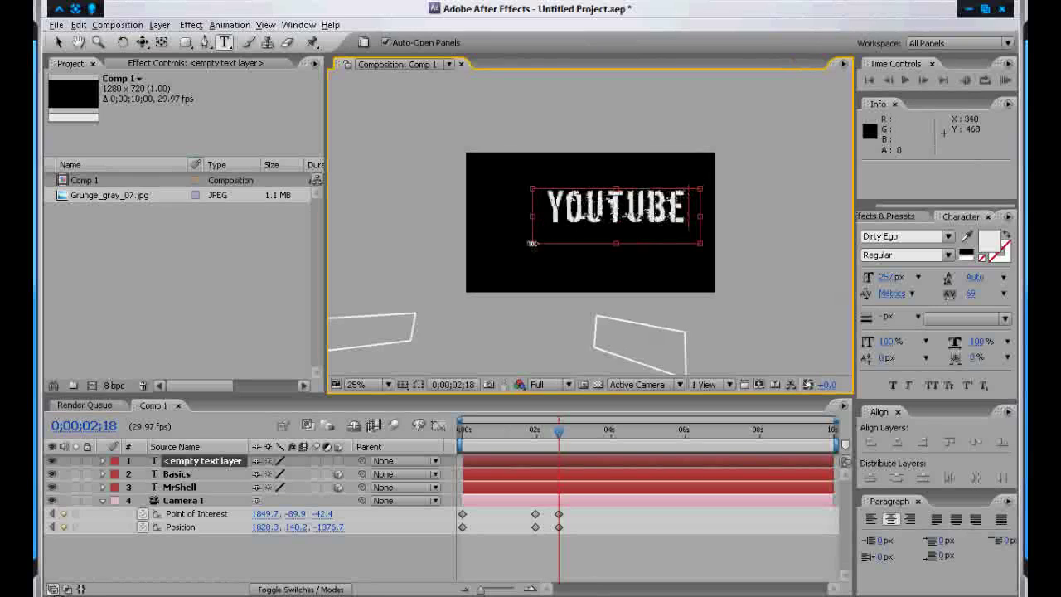
{"action": "left_click", "coordinate": [58, 42]}
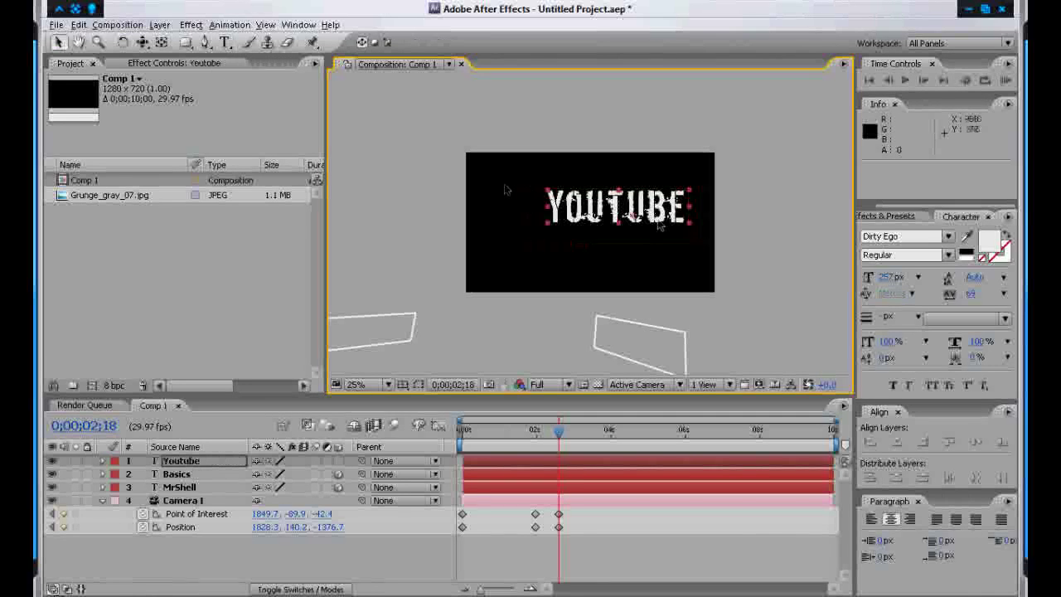
{"action": "left_click_drag", "start_coordinate": [650, 203], "coordinate": [654, 207]}
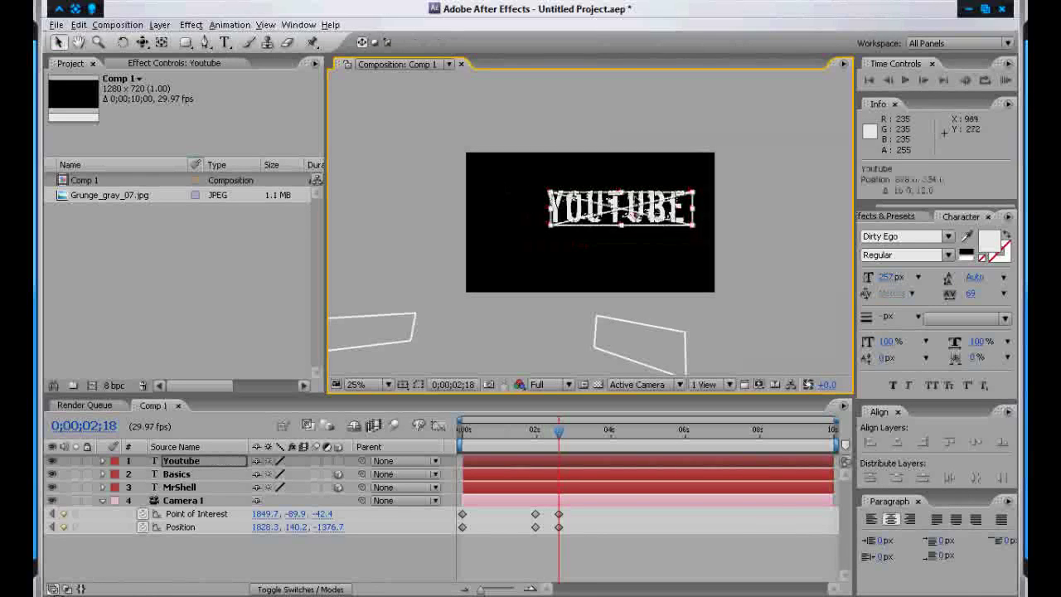
Step: Place the Youtube text as a 3D layer at about 2102, -155, -103, angled to an orientation of about 3.7°, 332.6°, 356°
{"action": "left_click", "coordinate": [337, 460]}
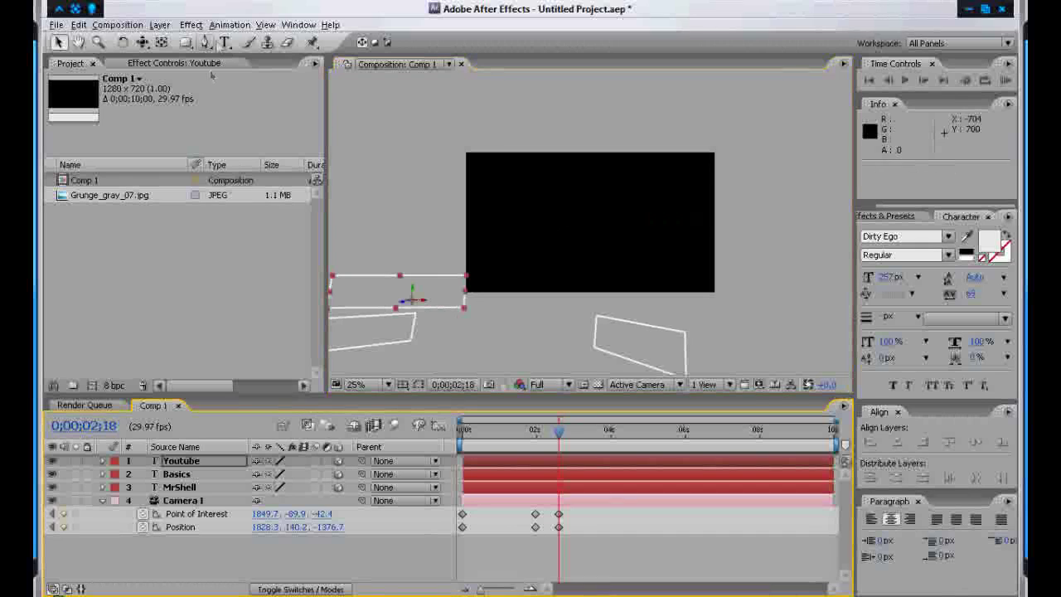
{"action": "left_click", "coordinate": [124, 43]}
{"action": "left_click", "coordinate": [59, 43]}
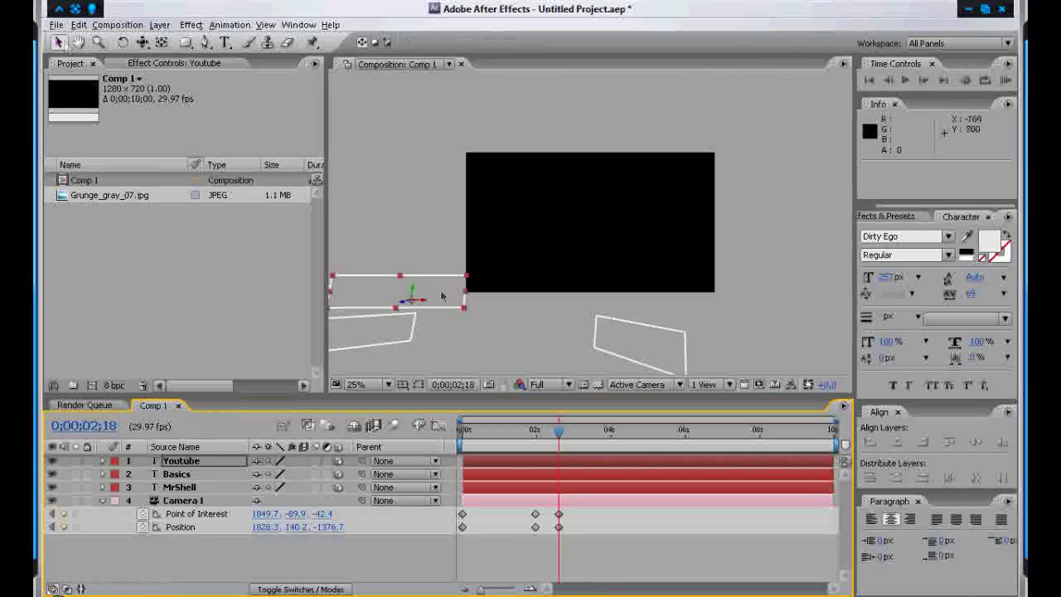
{"action": "left_click_drag", "start_coordinate": [442, 297], "coordinate": [659, 211]}
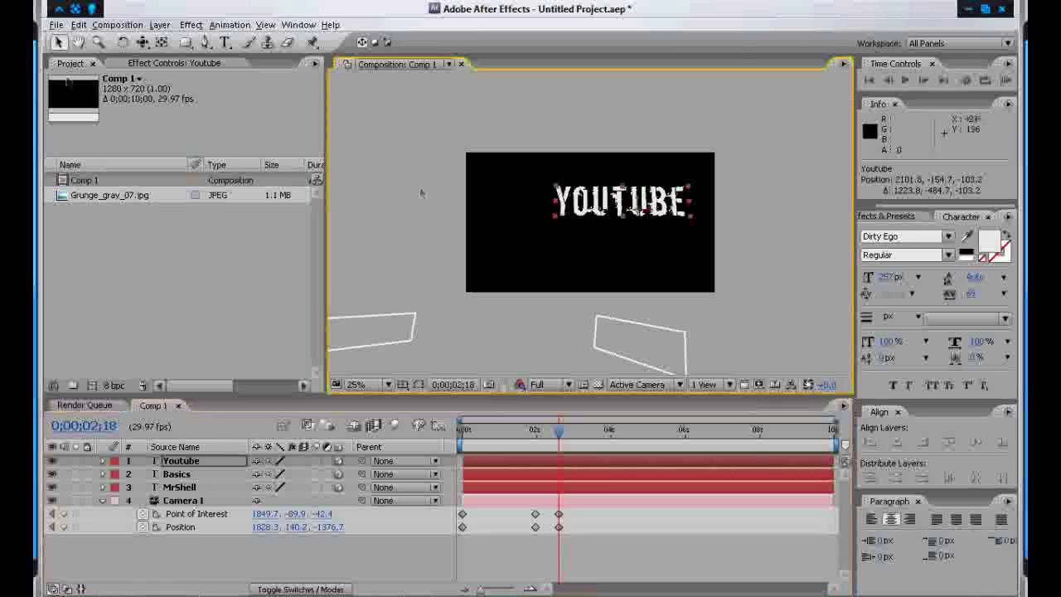
{"action": "left_click", "coordinate": [123, 42]}
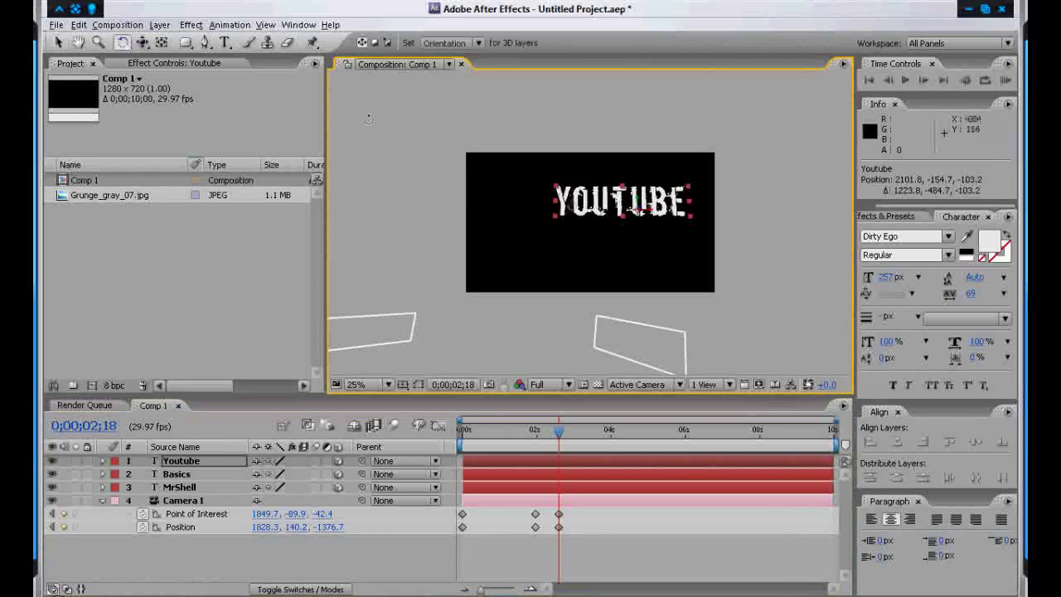
{"action": "left_click_drag", "start_coordinate": [558, 197], "coordinate": [580, 202]}
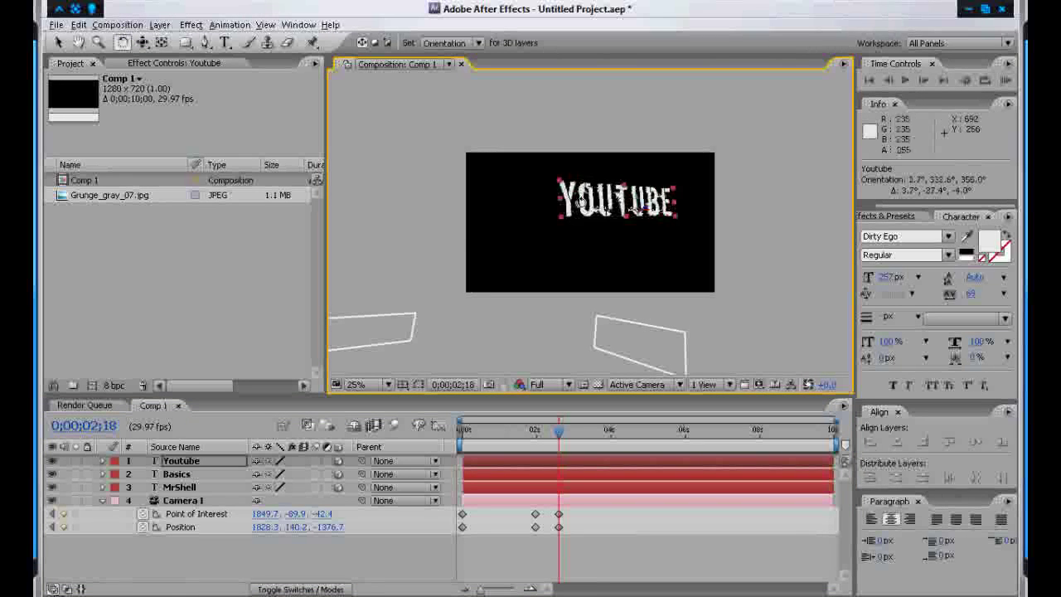
Step: At 0;00;02;18, track Camera 1 back to the Basics text, keyframing its position at about 1790, 562, -1303
{"action": "left_click", "coordinate": [144, 42]}
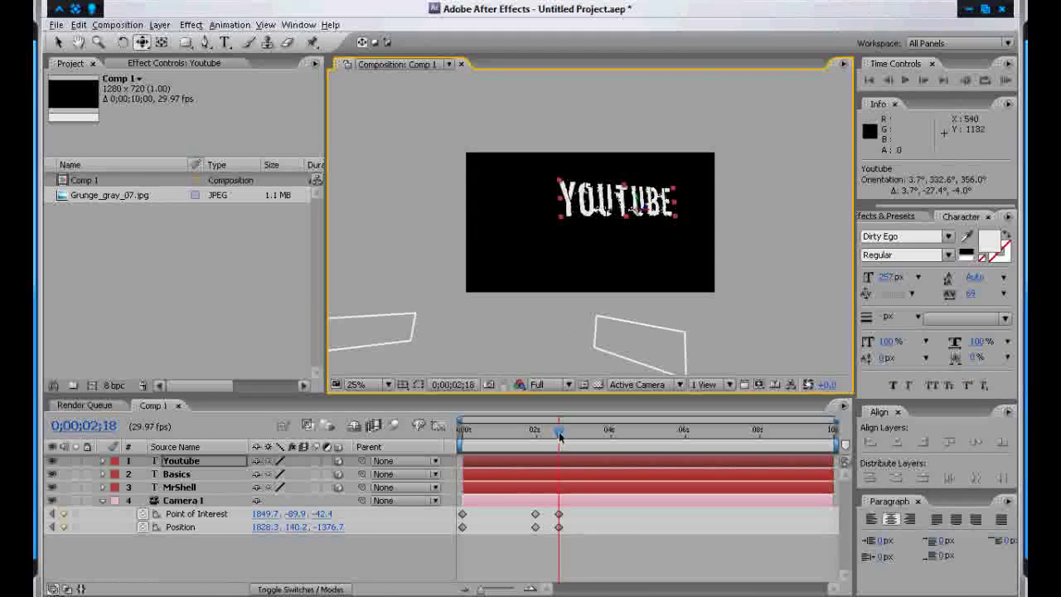
{"action": "left_click_drag", "start_coordinate": [515, 238], "coordinate": [745, 153]}
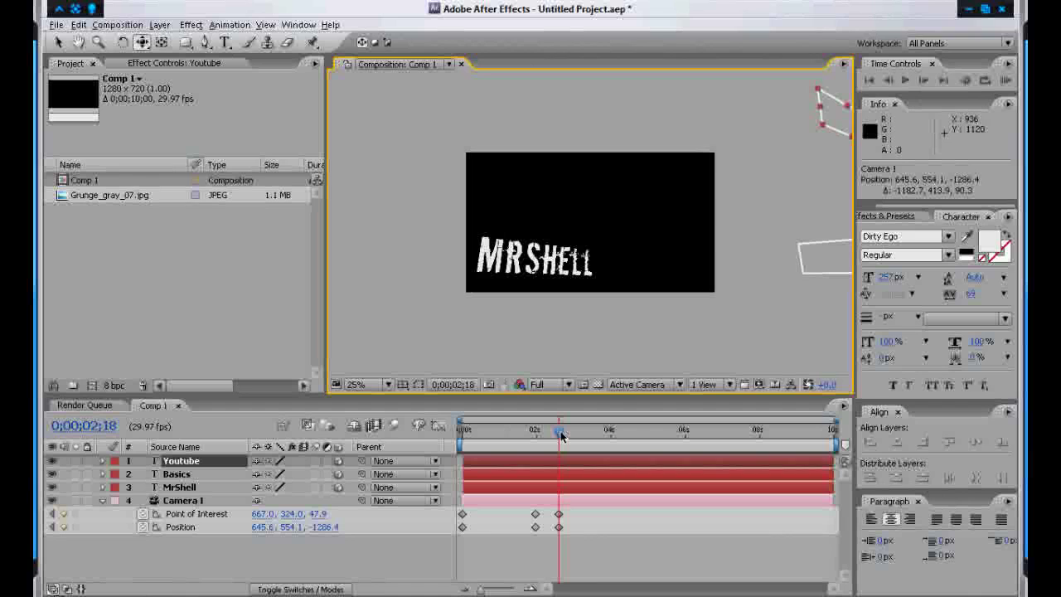
{"action": "left_click", "coordinate": [560, 432]}
{"action": "left_click_drag", "start_coordinate": [813, 196], "coordinate": [588, 198]}
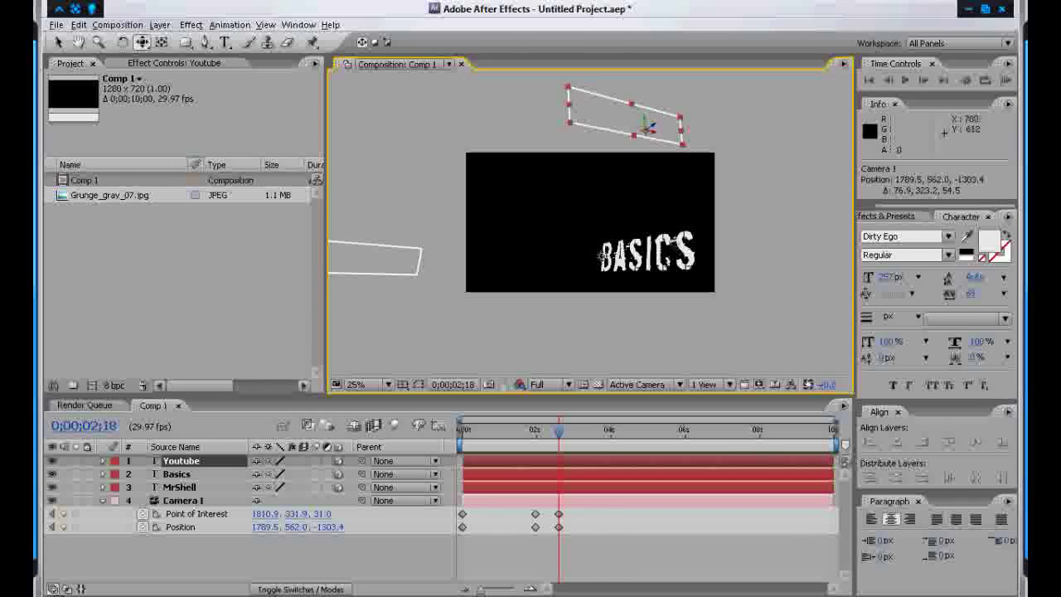
Step: At 0;00;03;25, track Camera 1 up to the Youtube text, keyframing its position at about 1784, -2, -1401
{"action": "mouse_move", "coordinate": [561, 434]}
{"action": "left_mouse_down"}
{"action": "mouse_move", "coordinate": [538, 434]}
{"action": "mouse_move", "coordinate": [560, 434]}
{"action": "left_mouse_up"}
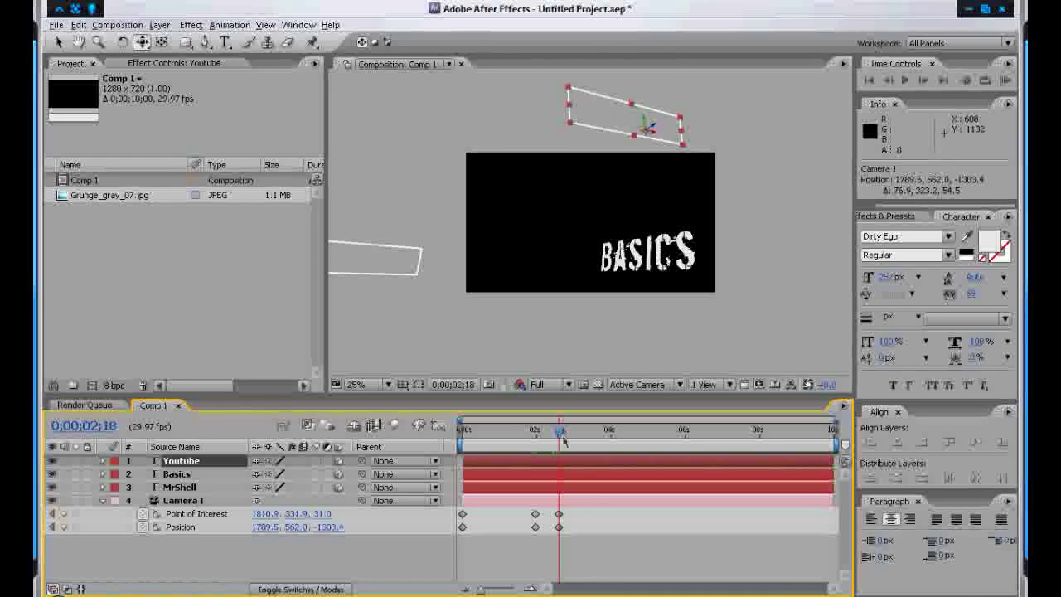
{"action": "left_click_drag", "start_coordinate": [562, 436], "coordinate": [606, 440]}
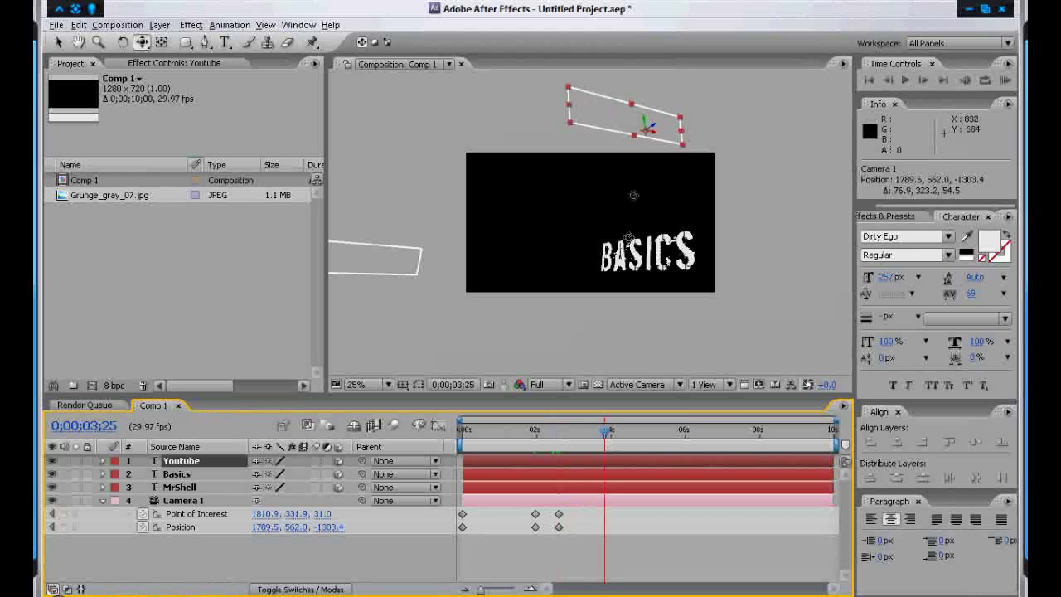
{"action": "left_click_drag", "start_coordinate": [633, 195], "coordinate": [635, 304]}
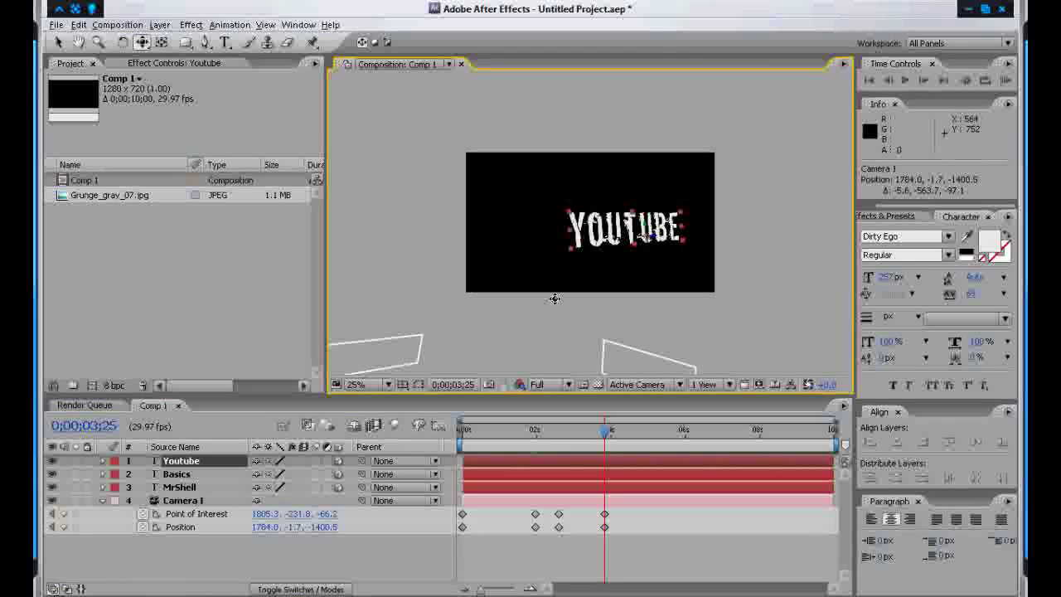
Step: Preview the camera move through MrShell, Basics and Youtube from the start of the composition, and return to 0;00;00;00
{"action": "left_click_drag", "start_coordinate": [605, 434], "coordinate": [390, 435]}
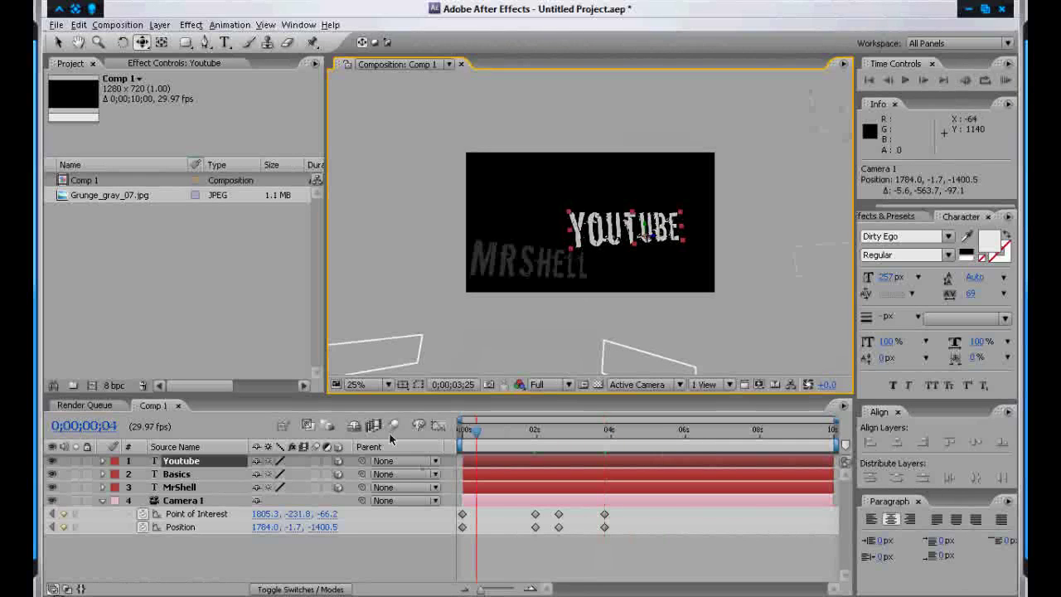
{"action": "key", "text": "KP_0"}
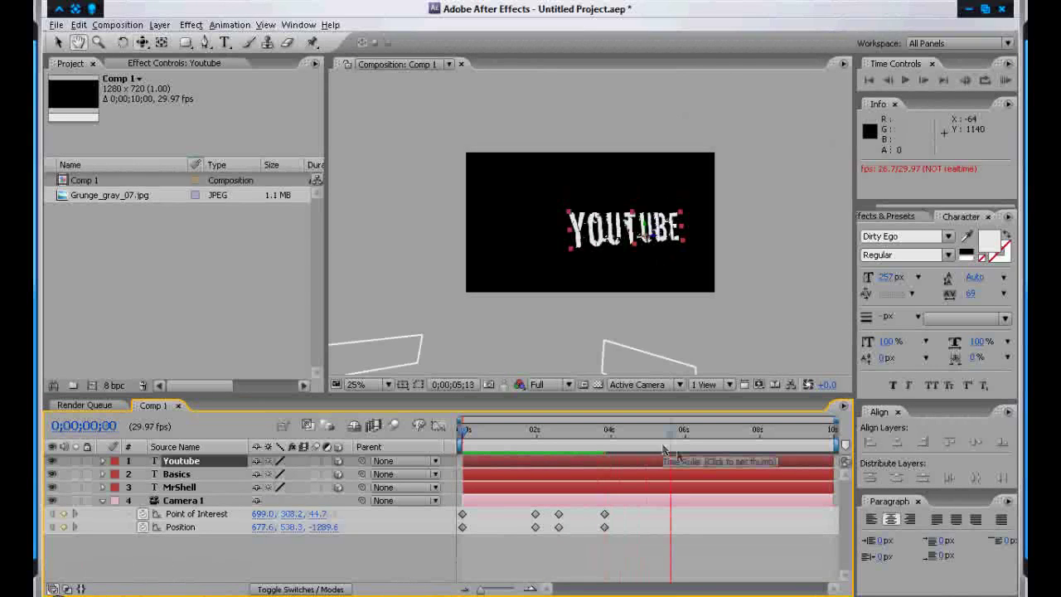
{"action": "left_click_drag", "start_coordinate": [668, 434], "coordinate": [393, 428]}
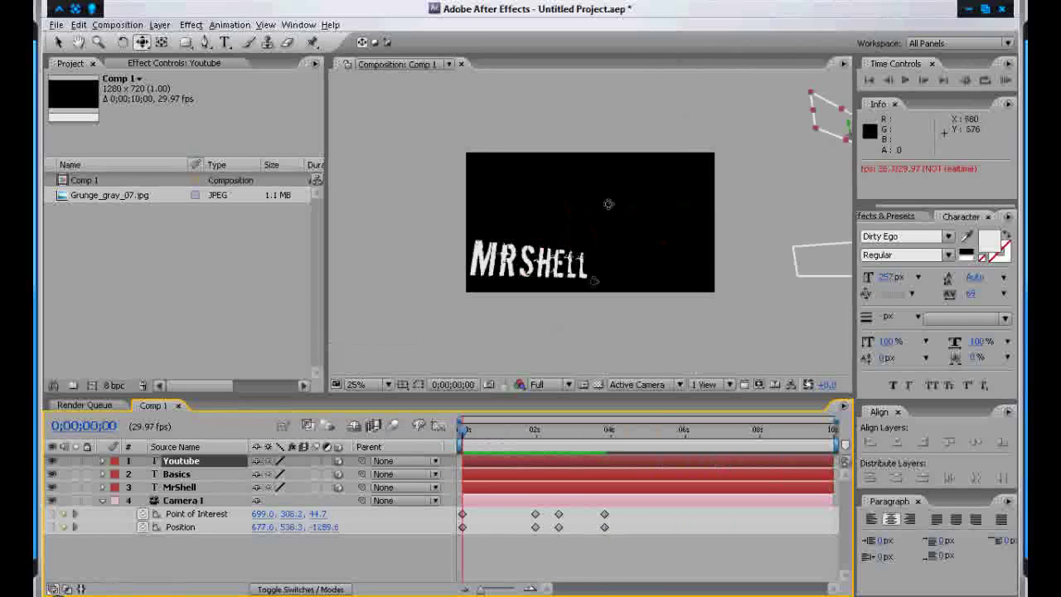
Step: At 0;00;00;00, track Camera 1 from MrShell to the Youtube text, keyframing its position at about 1768, 64, -1391
{"action": "scroll", "coordinate": [623, 240], "scroll_direction": "down", "scroll_amount": 2}
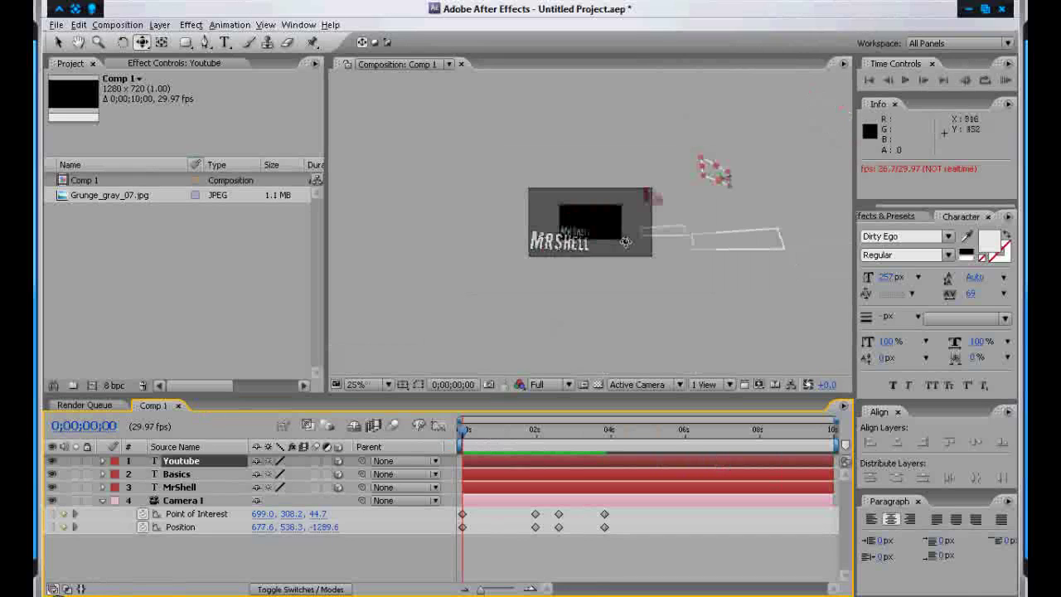
{"action": "left_click_drag", "start_coordinate": [626, 241], "coordinate": [488, 213]}
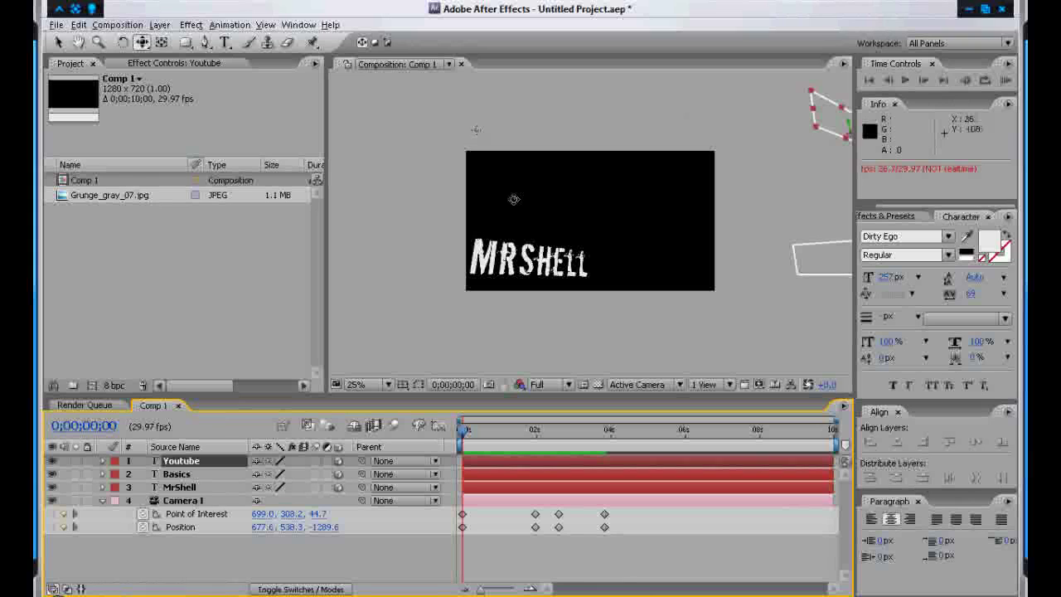
{"action": "left_click_drag", "start_coordinate": [686, 205], "coordinate": [465, 206]}
{"action": "left_click_drag", "start_coordinate": [623, 213], "coordinate": [633, 252]}
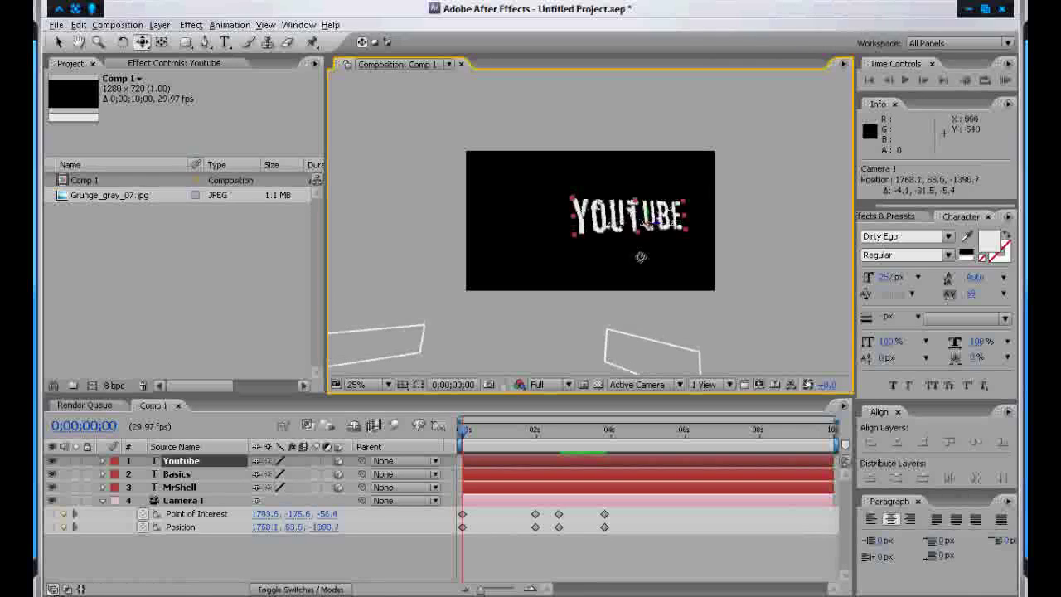